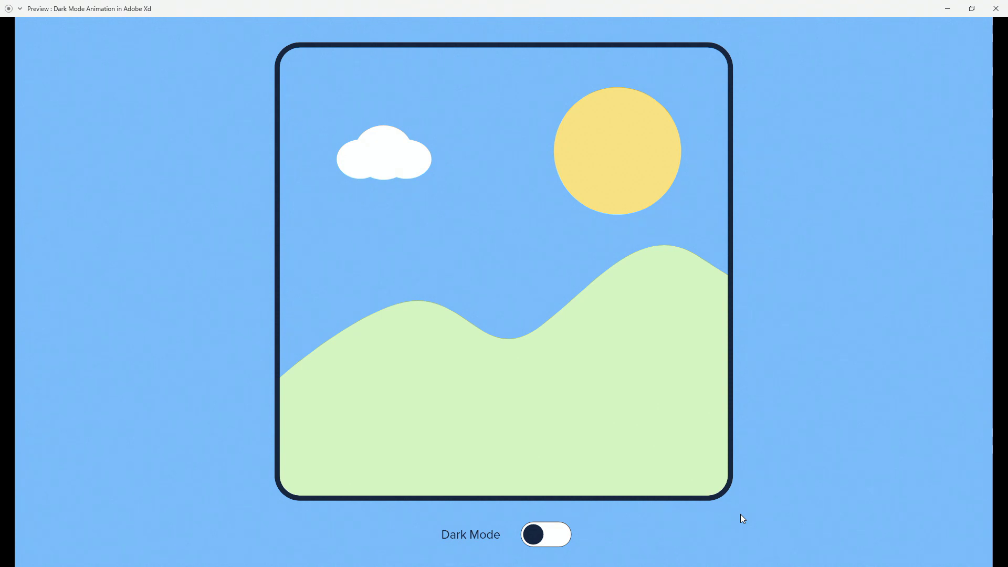
Tap the toggle in the preview to switch the landscape scene to night.
left_click(552, 539)
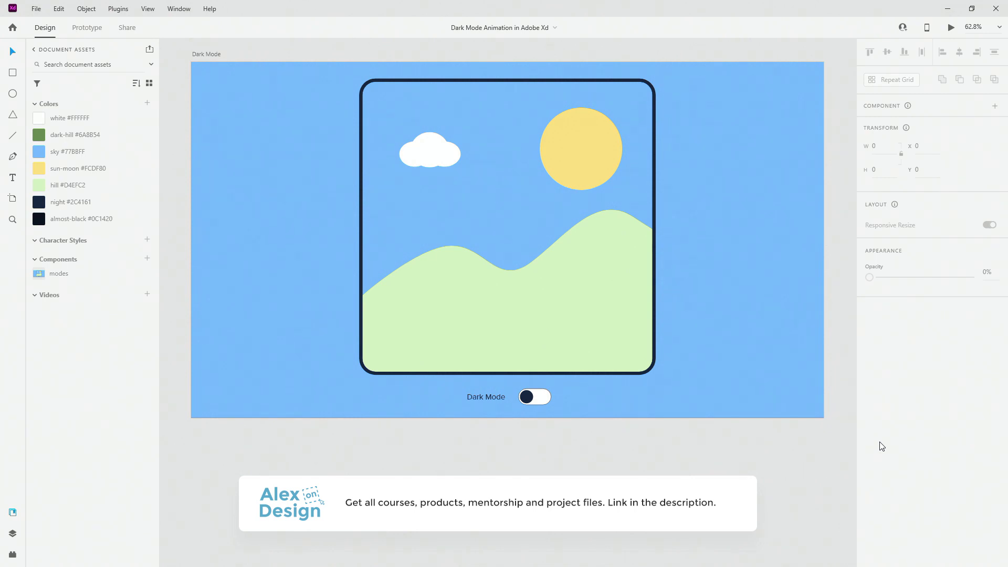
Select the Dark Mode artboard, fit it with Ctrl+3, and pick the modes component in Layers.
left_click(210, 55)
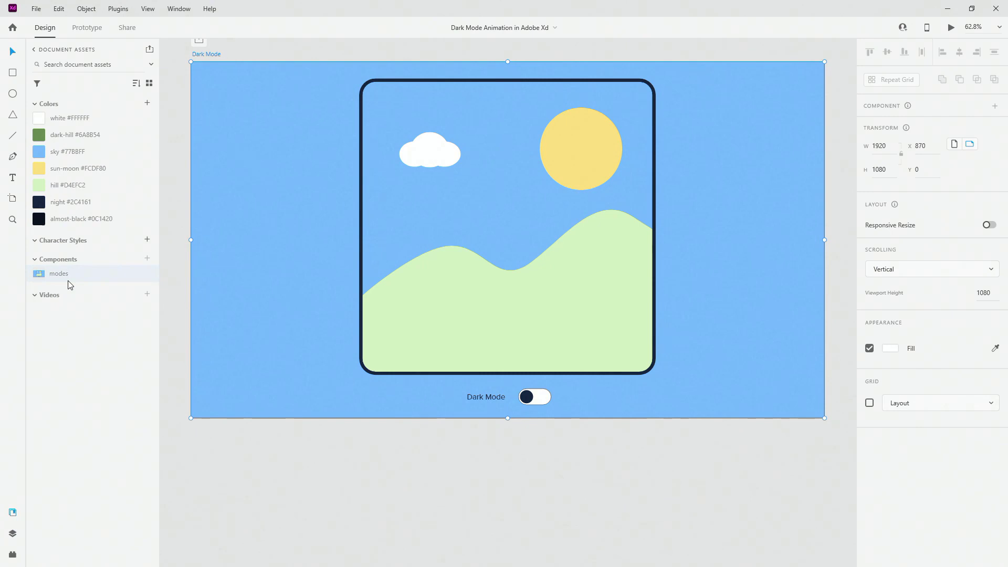
scroll(374, 387, "down", 5)
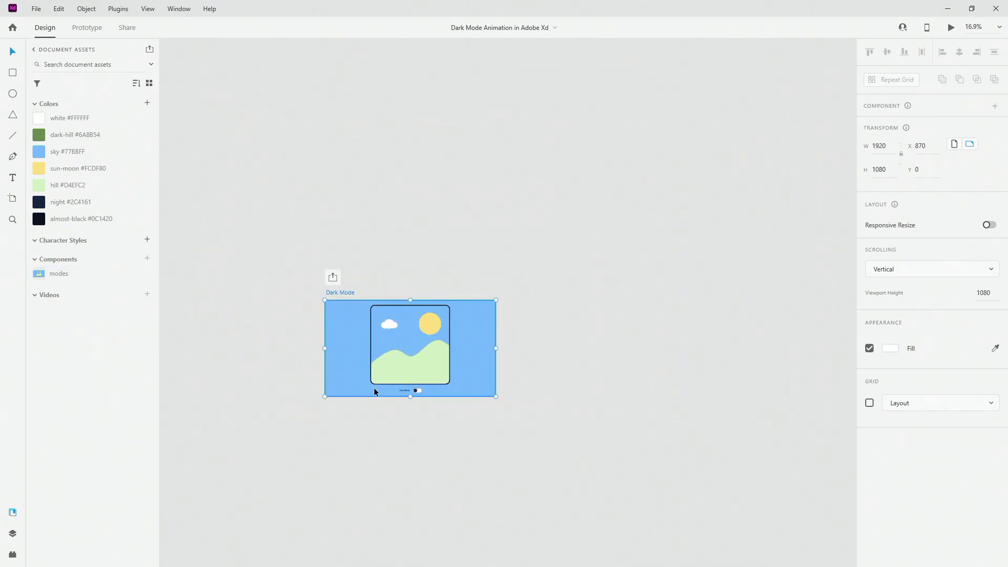
key("ctrl+3")
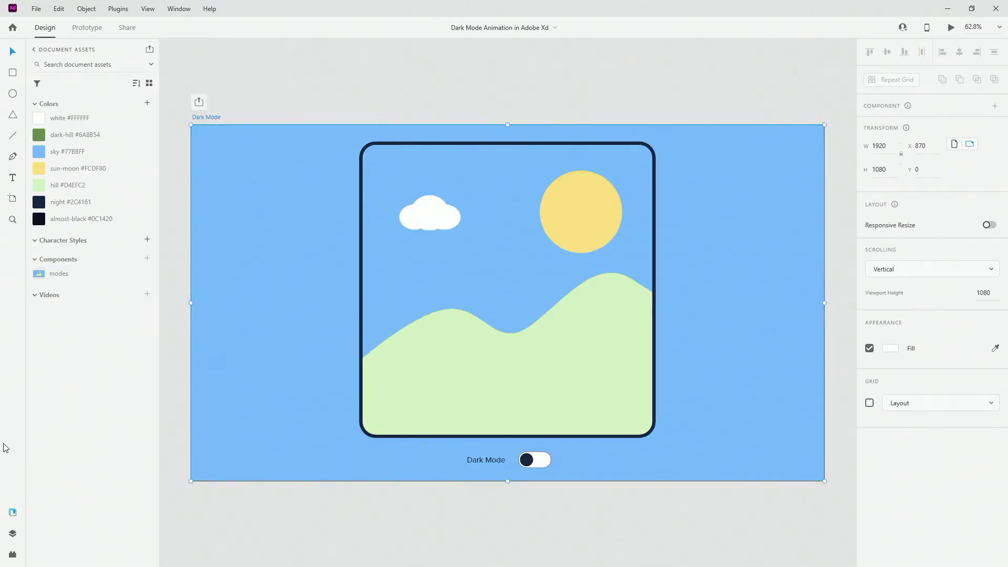
left_click(12, 533)
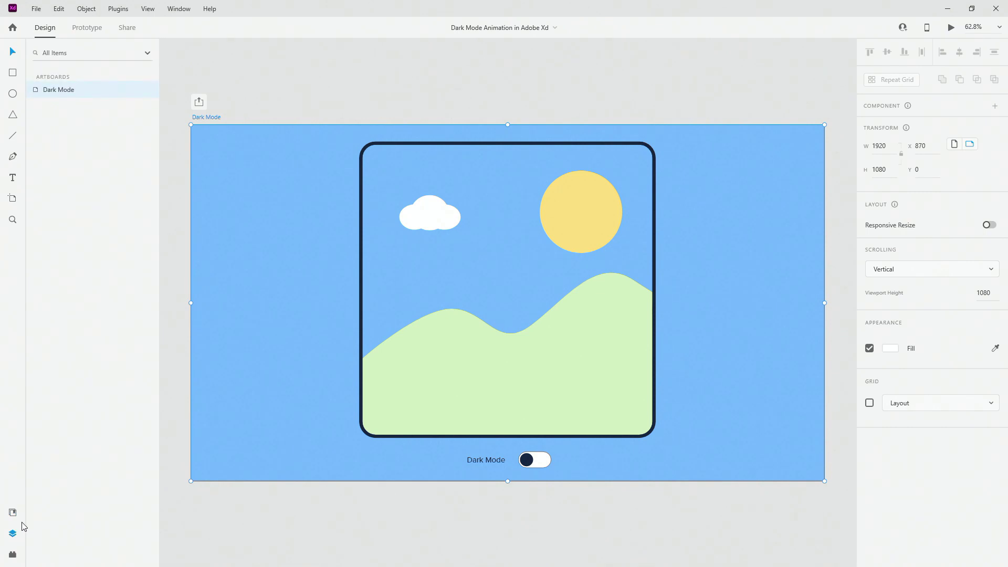
left_click(417, 301)
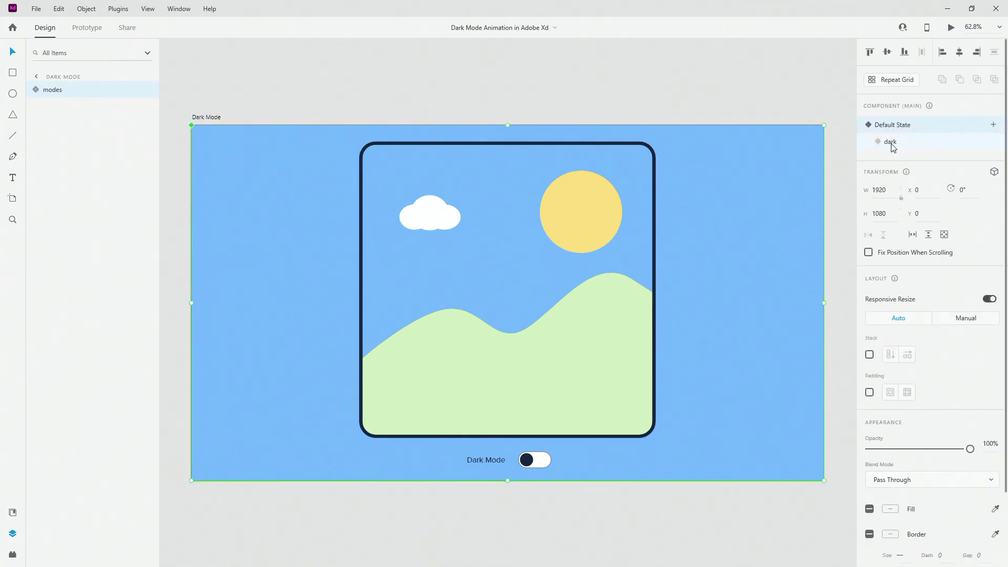
Compare the dark and Default states, then expand the modes component's layers.
left_click(909, 143)
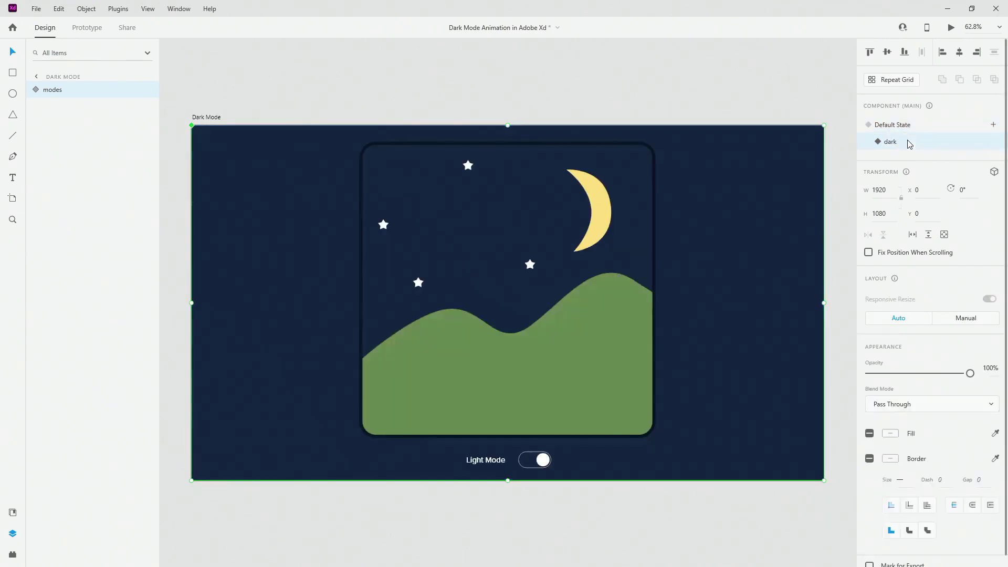
left_click(913, 128)
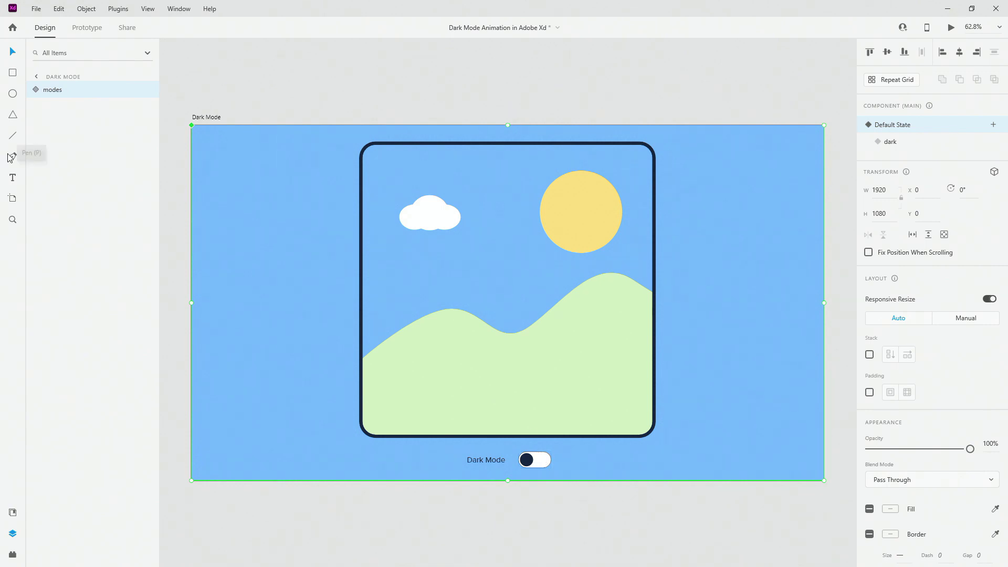
left_click(36, 89)
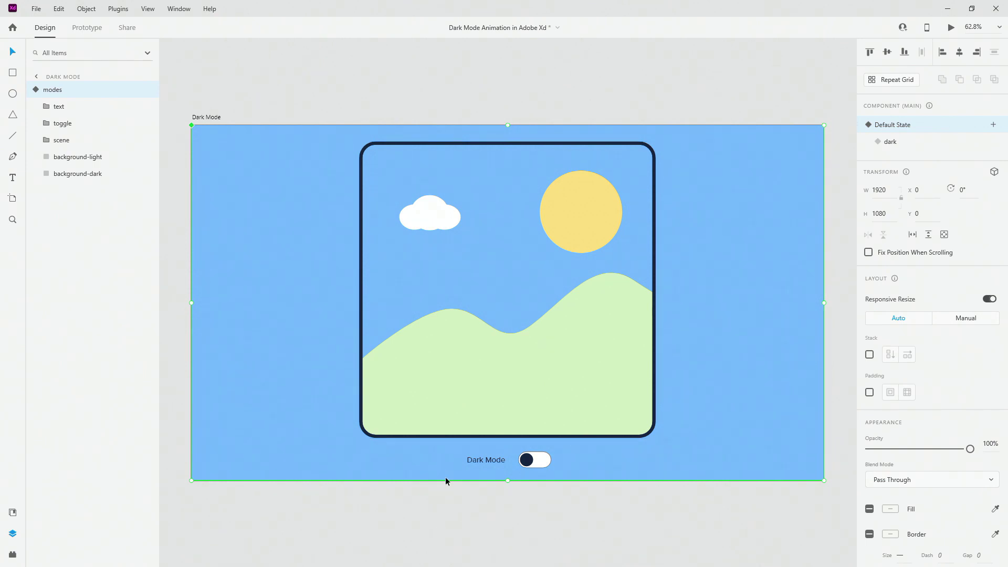
scroll(483, 475, "up", 5)
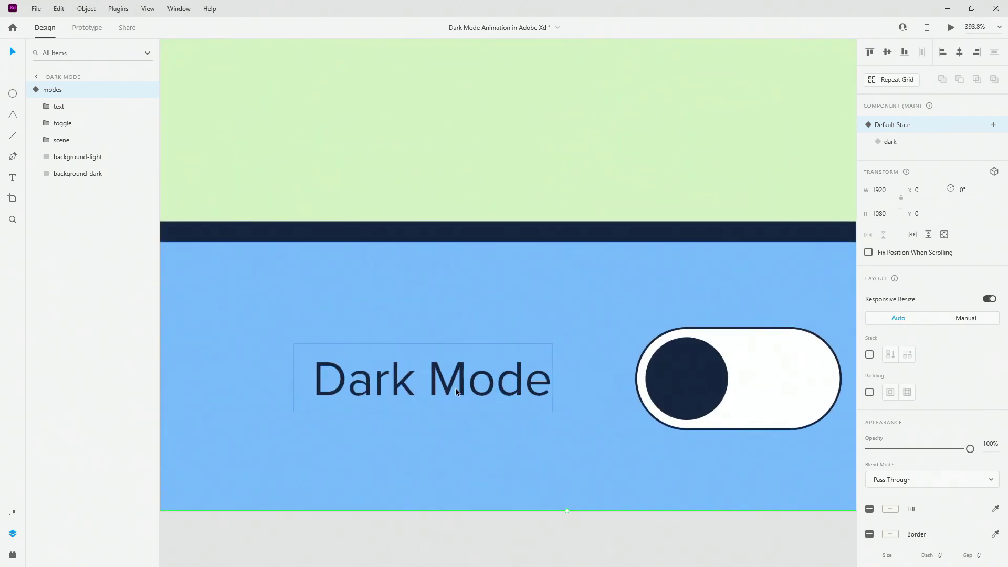
left_click(45, 107)
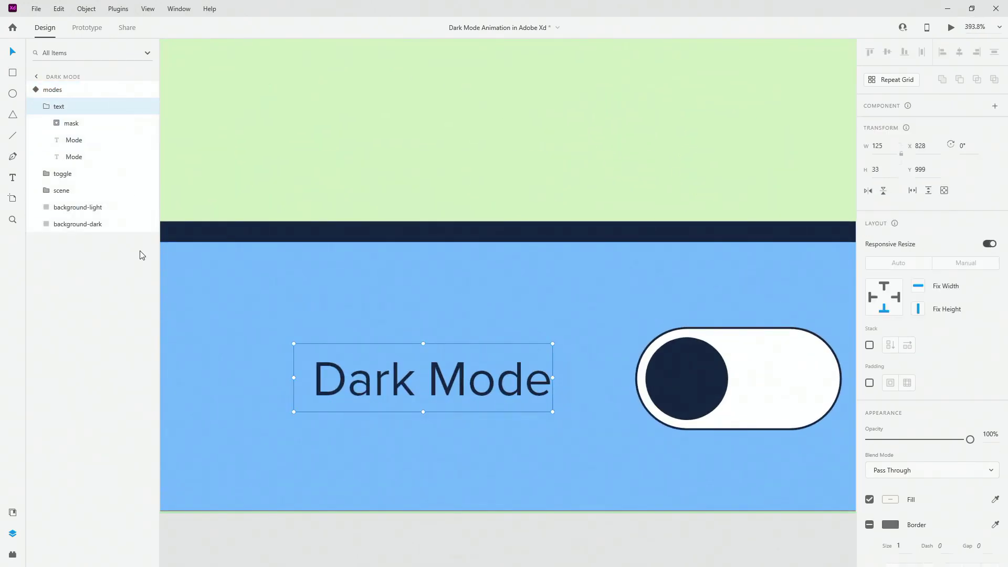
left_click(84, 123)
left_click(83, 140)
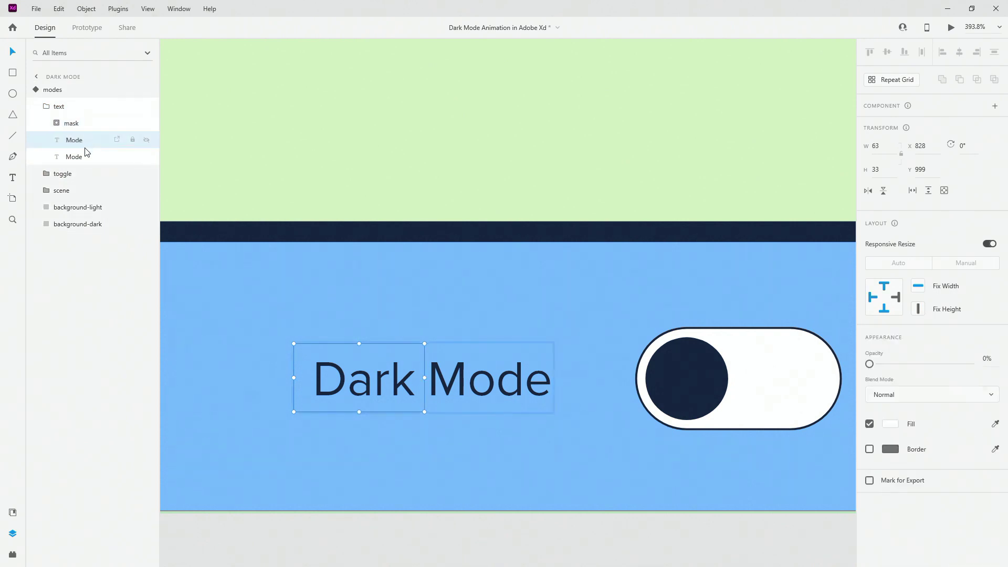
left_click(86, 155)
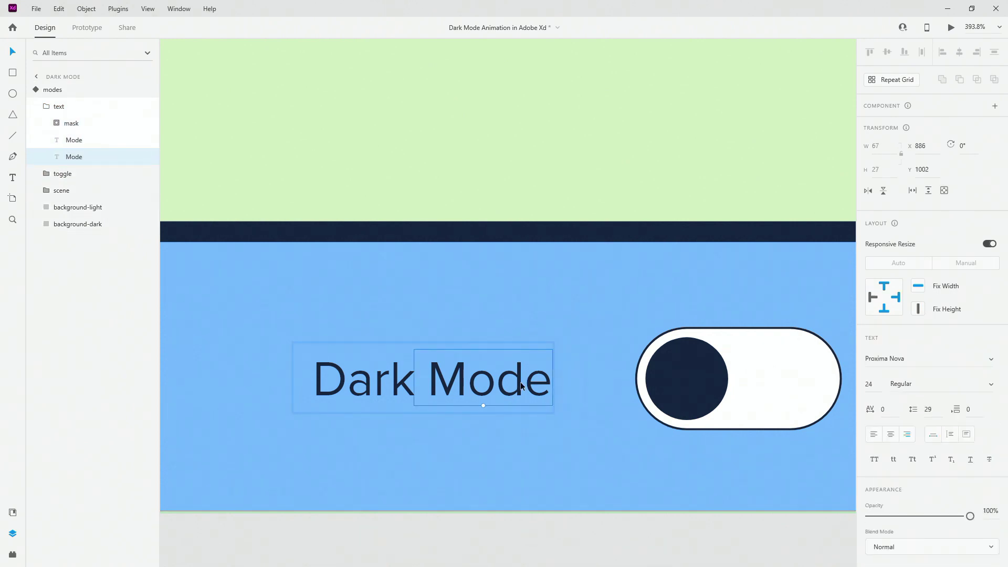
scroll(885, 462, "down", 4)
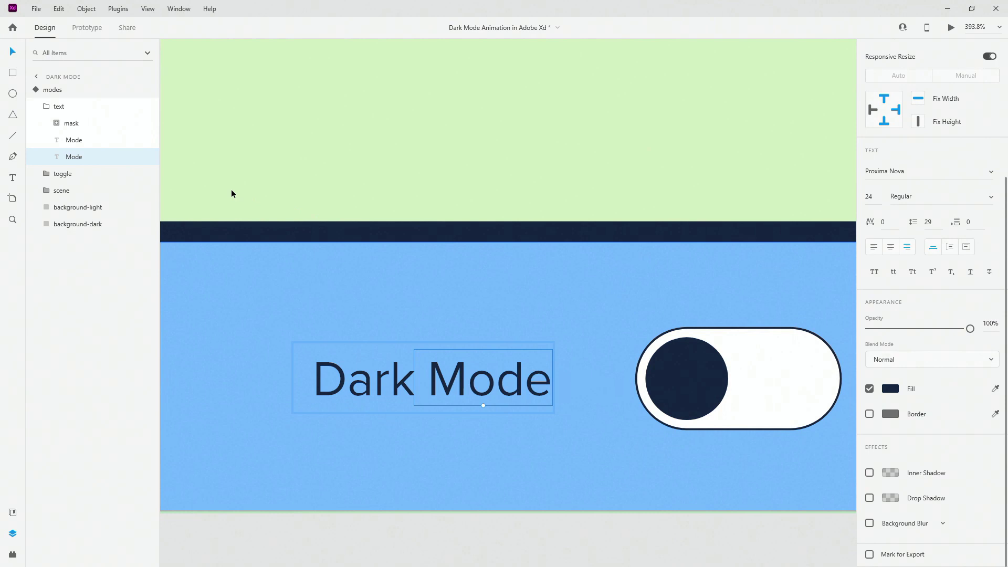
left_click(13, 512)
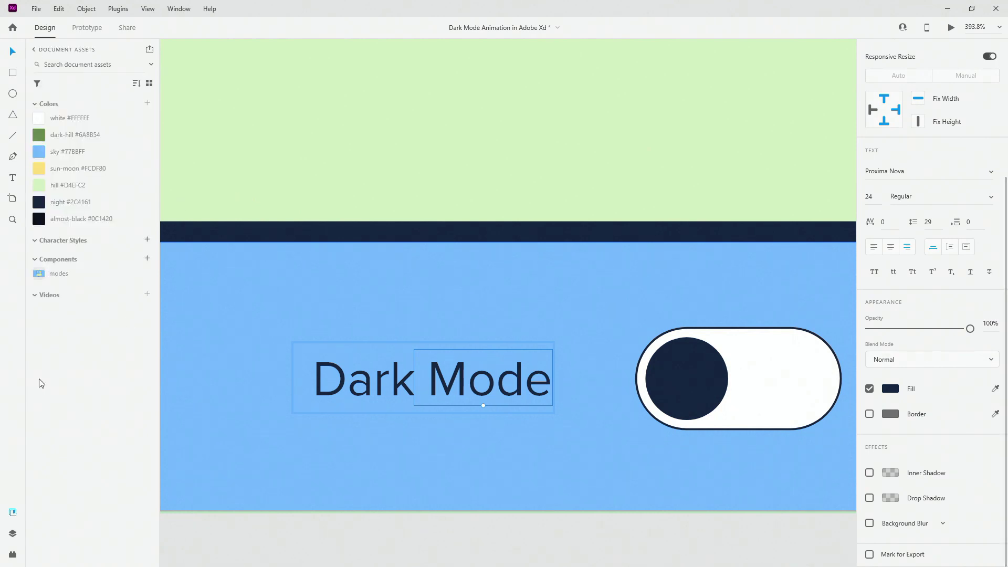
left_click(12, 534)
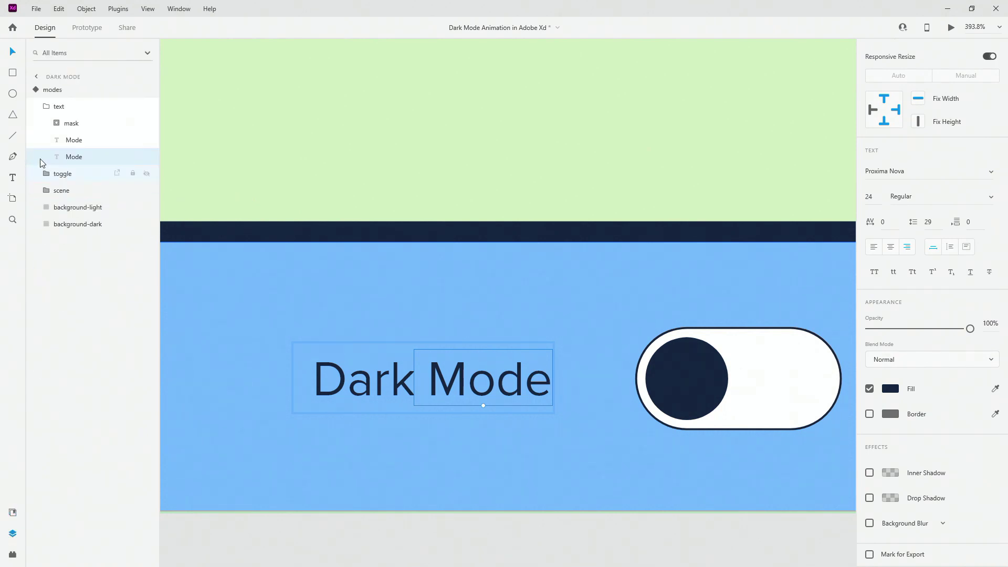
left_click(74, 139)
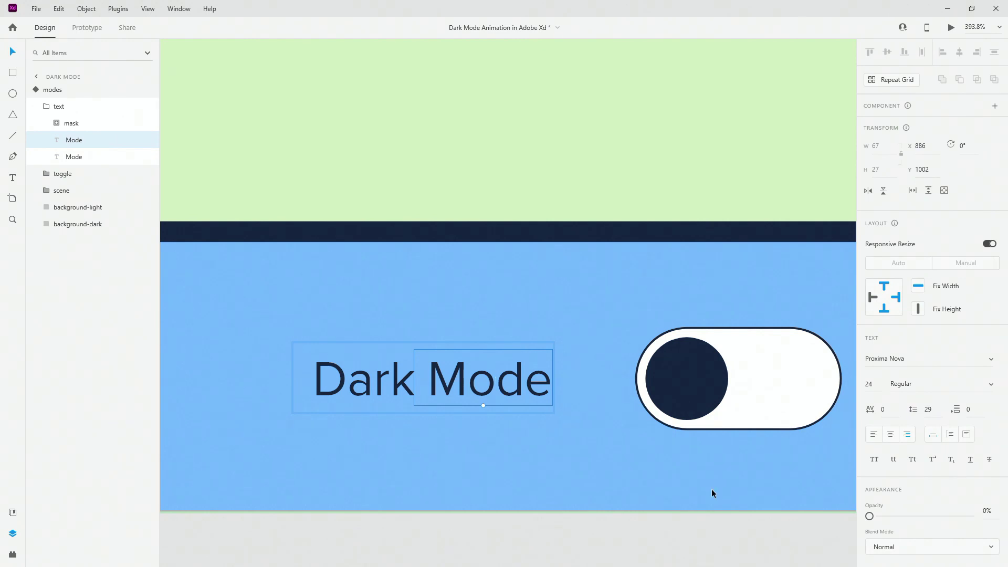
scroll(951, 436, "down", 4)
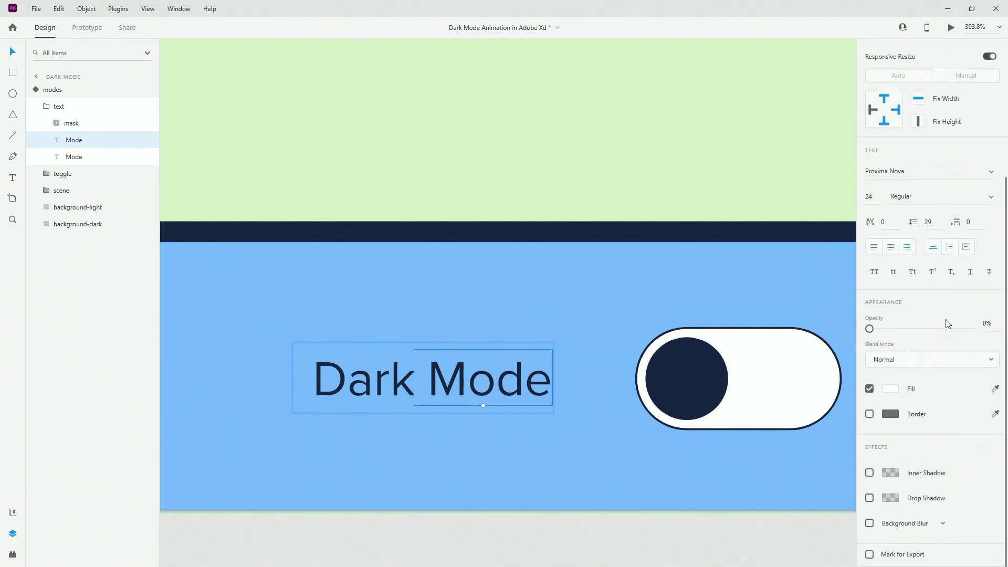
mouse_move(869, 329)
left_mouse_down()
mouse_move(910, 329)
mouse_move(867, 329)
left_mouse_up()
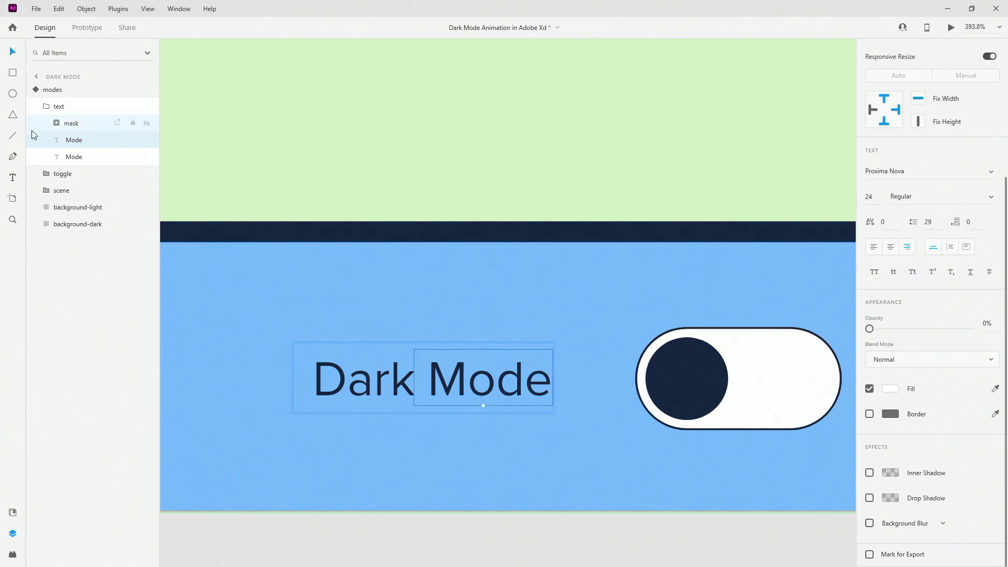
left_click(384, 373)
double_click(377, 375)
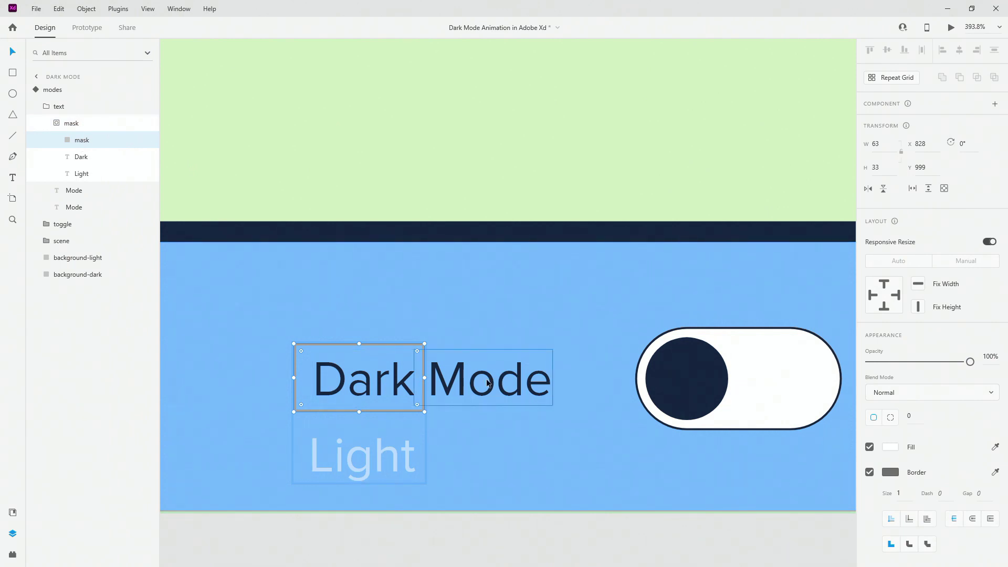
key("Escape")
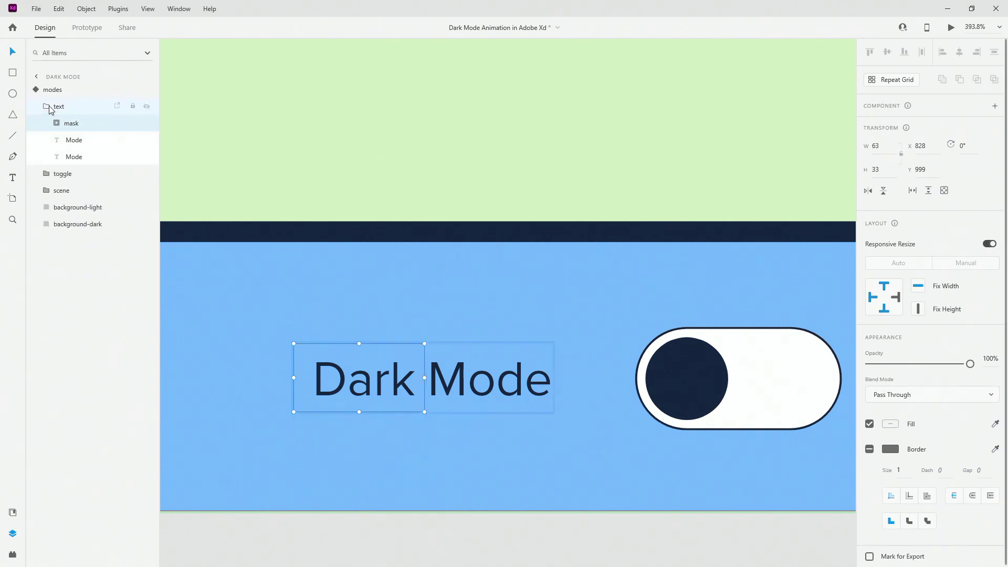
key("Escape")
scroll(288, 331, "down", 3)
scroll(599, 354, "up", 3)
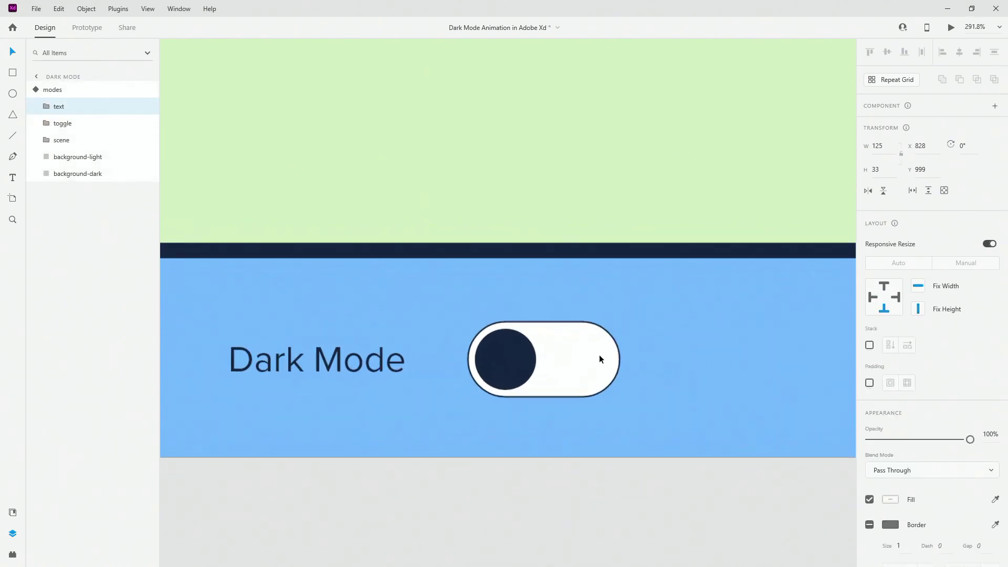
left_click(46, 125)
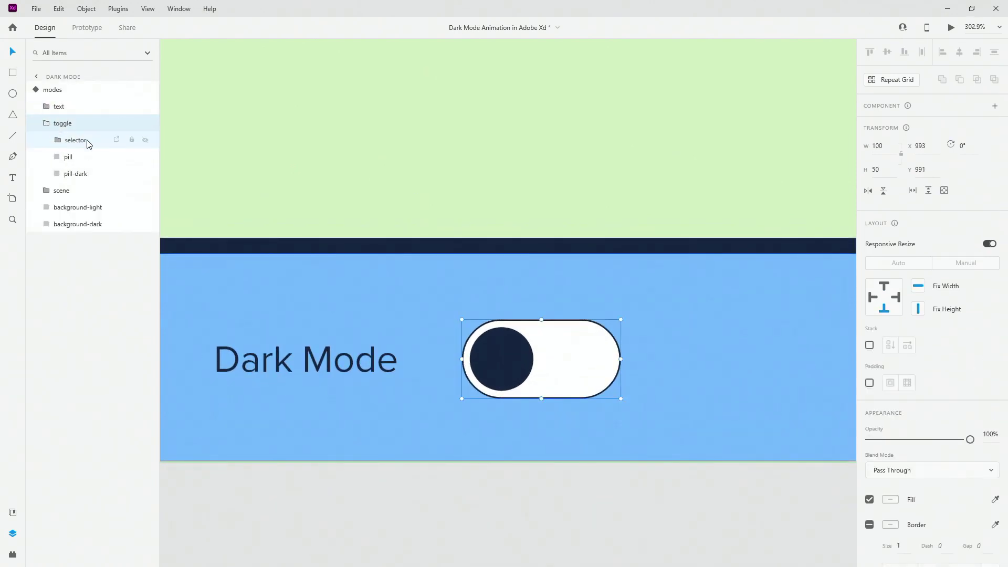
left_click(59, 141)
left_click(57, 141)
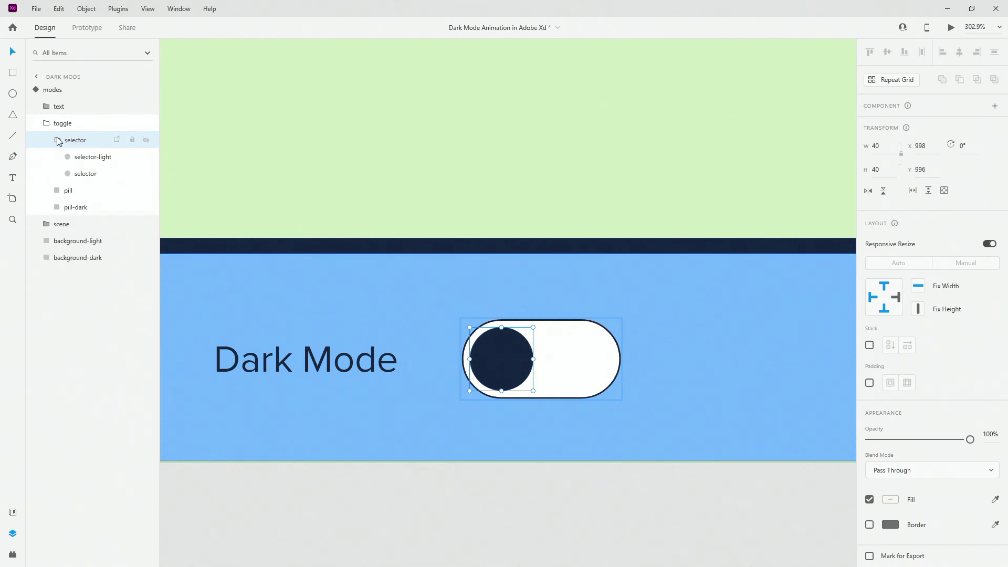
left_click(73, 173)
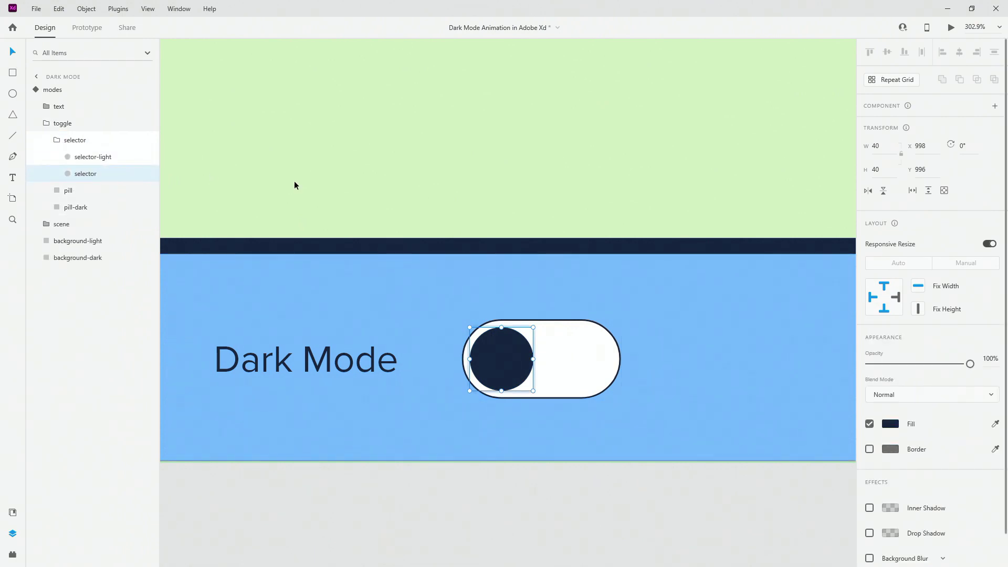
left_click(76, 157)
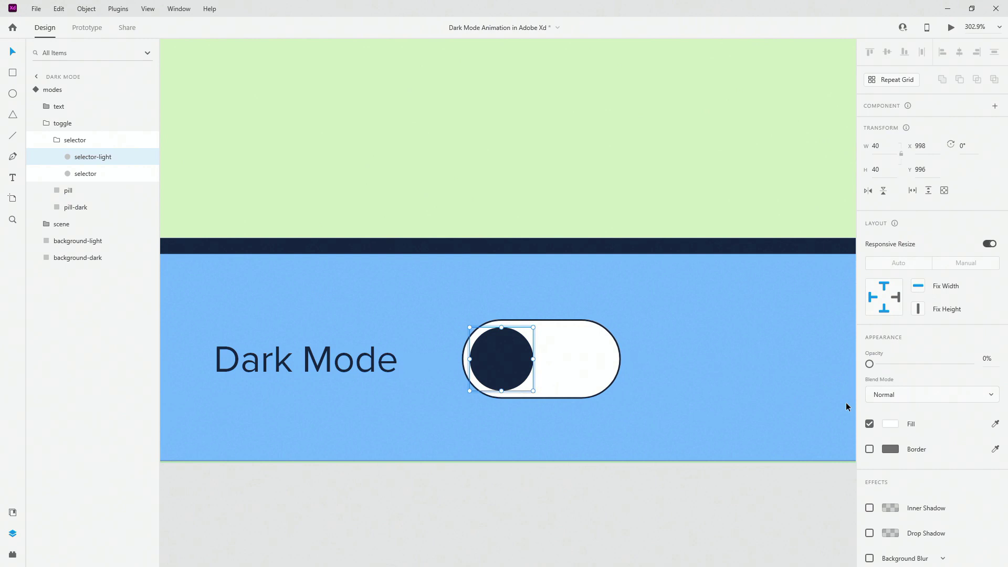
left_click_drag(870, 366, 992, 368)
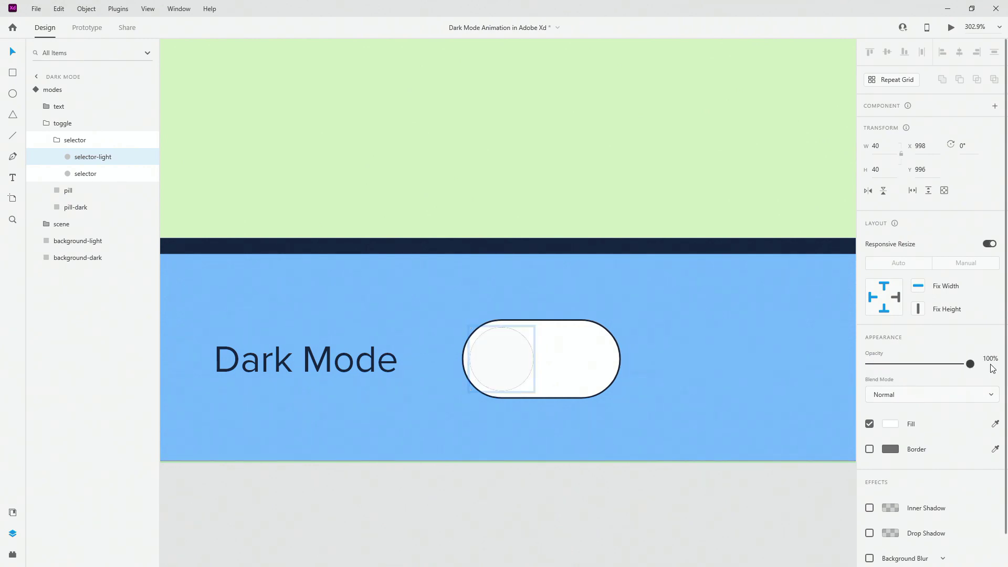
key("ctrl+z")
left_click(66, 140)
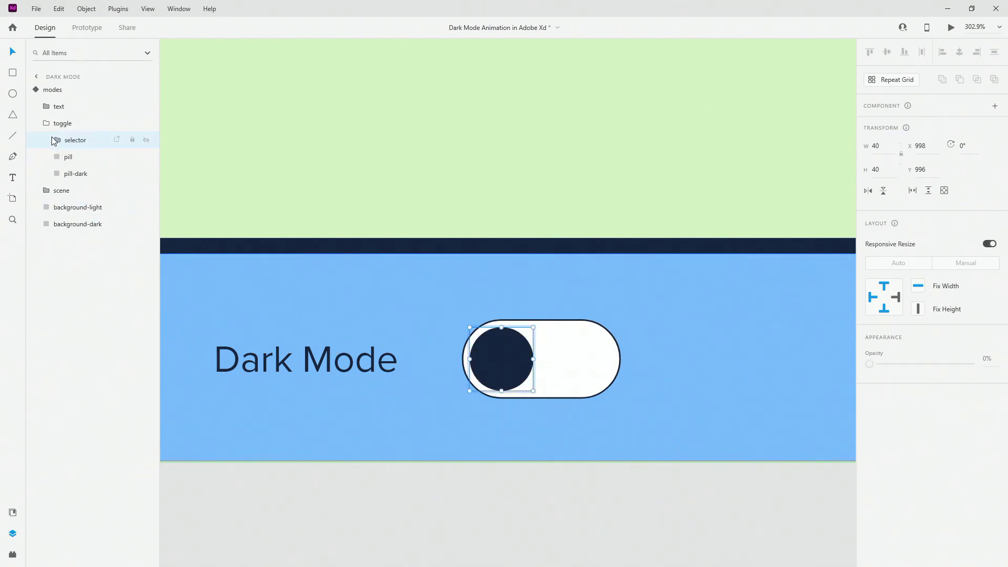
left_click(68, 159)
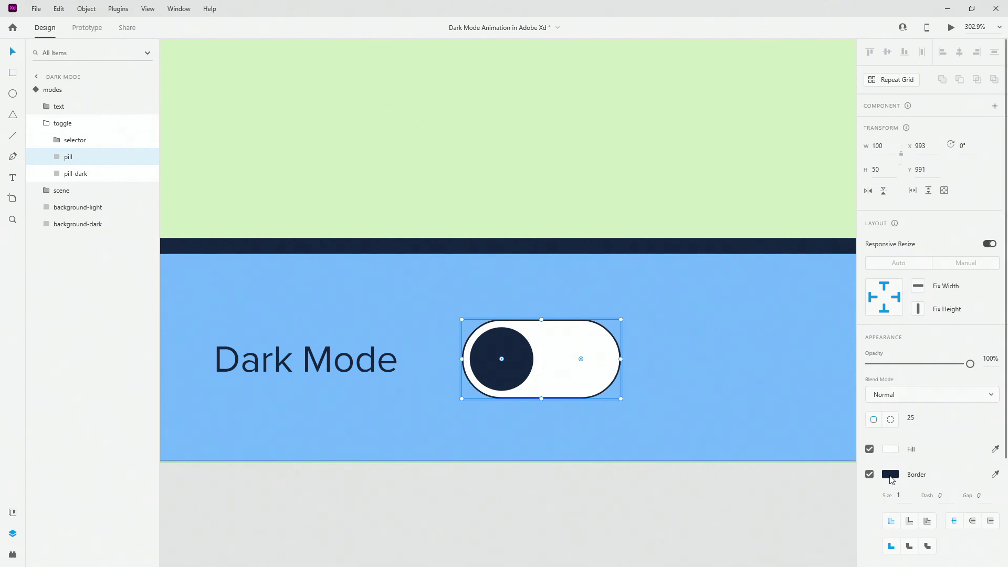
left_click(92, 178)
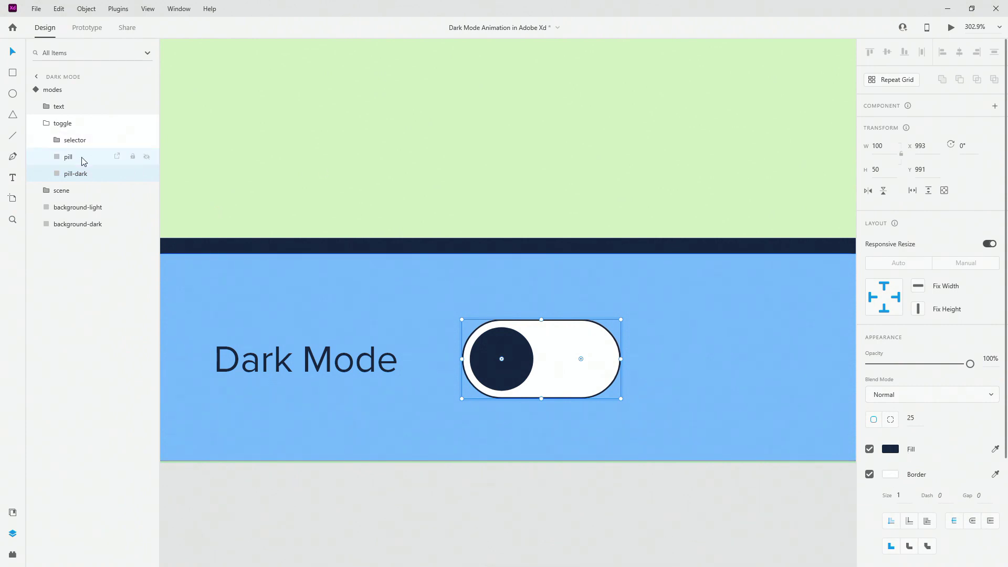
left_click(83, 156)
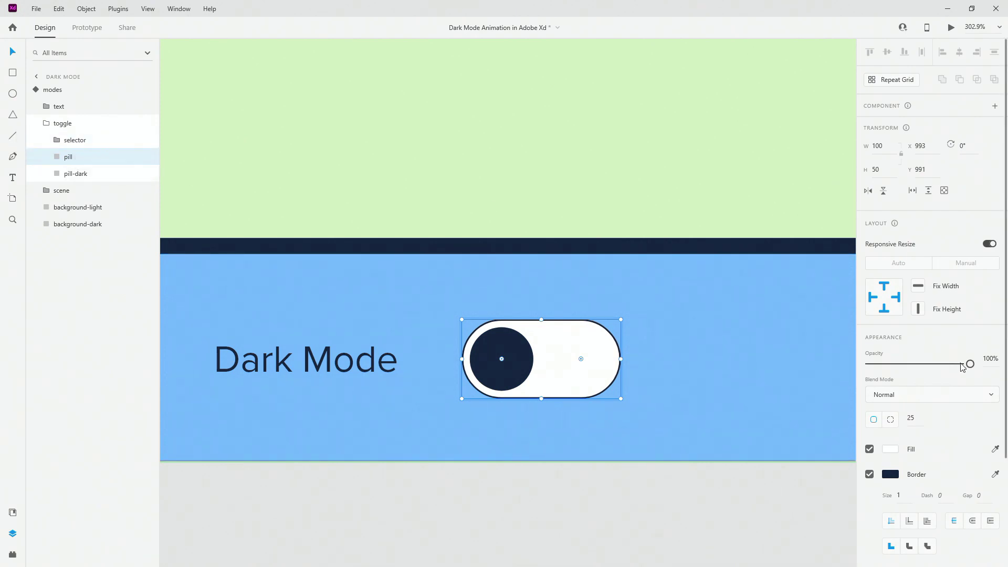
left_click_drag(970, 364, 752, 354)
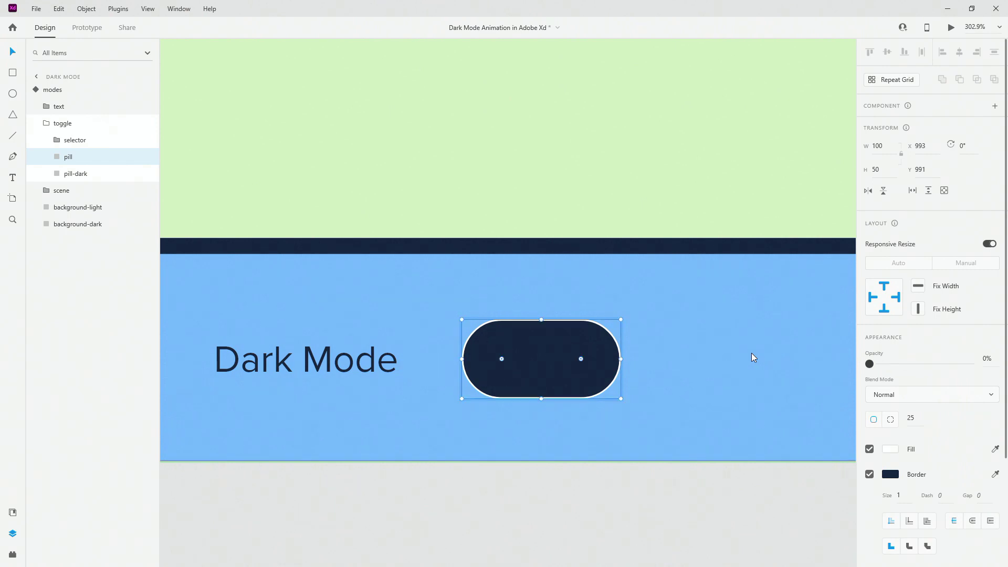
key("ctrl+z")
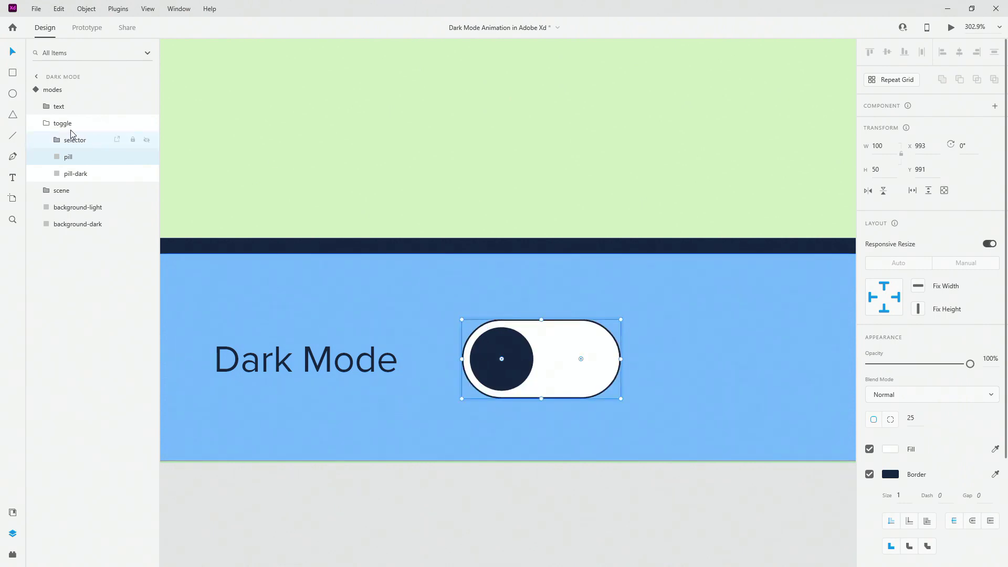
left_click(46, 124)
Fade background-light to 0% to preview the navy backdrop, then restore it to 100%.
key("ctrl+0")
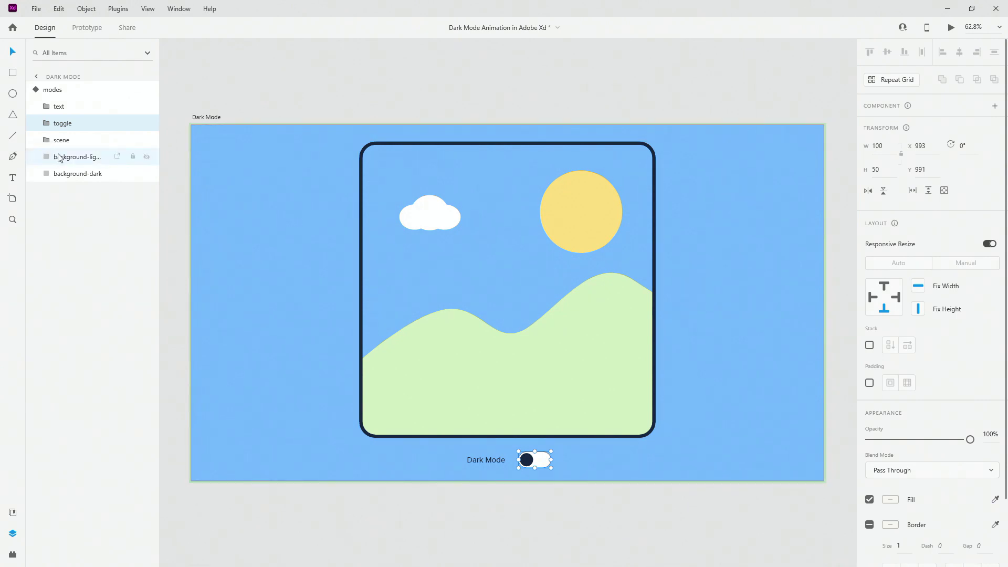
left_click(59, 157)
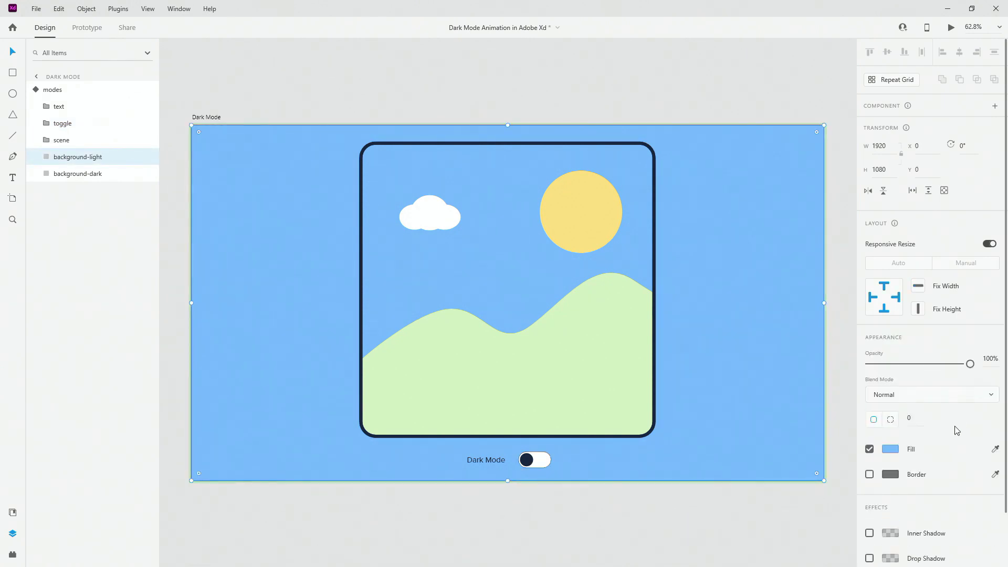
left_click_drag(970, 363, 823, 363)
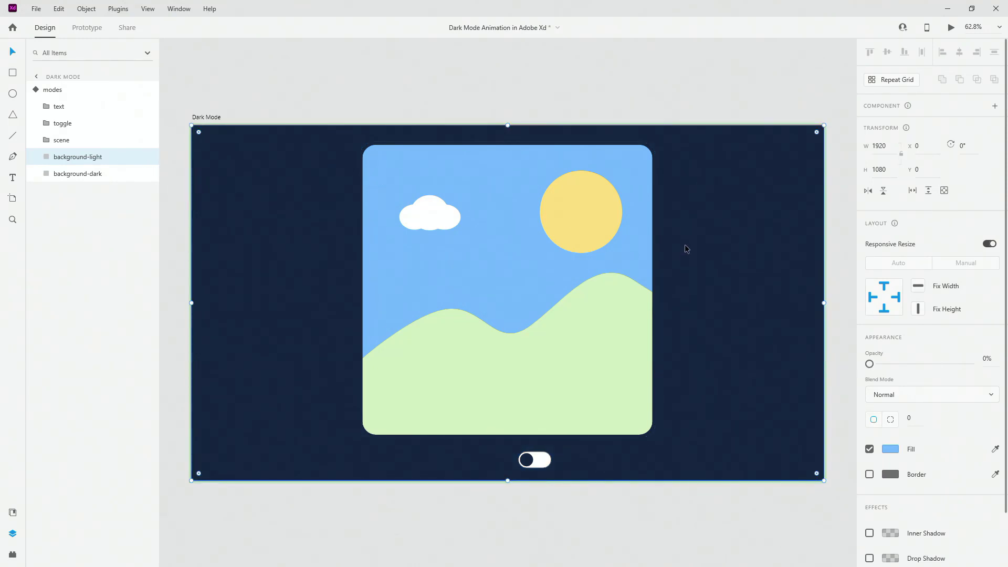
left_click_drag(869, 364, 970, 363)
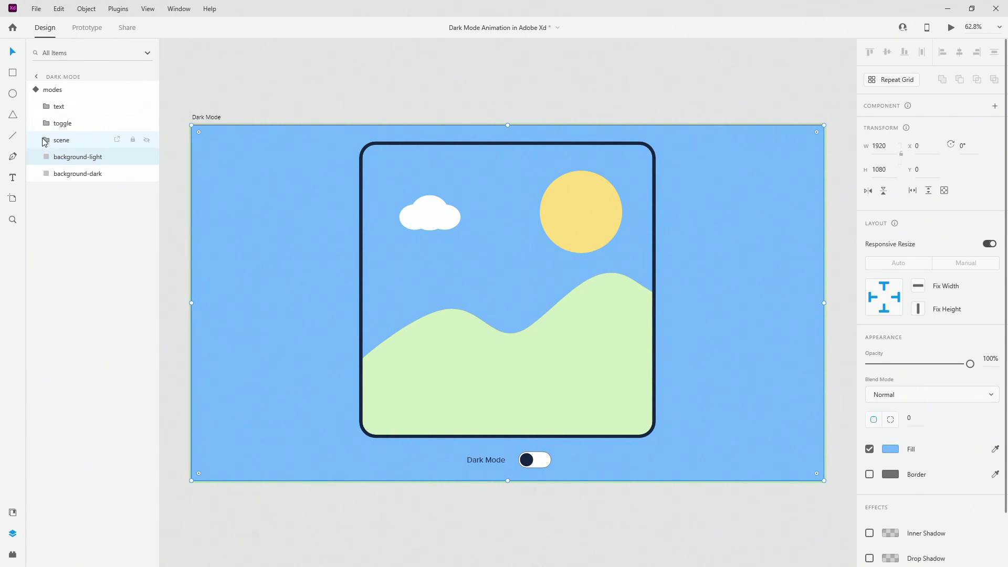
Expand the inner scene group and inspect its mask, frame and dark-frame layers.
left_click(44, 141)
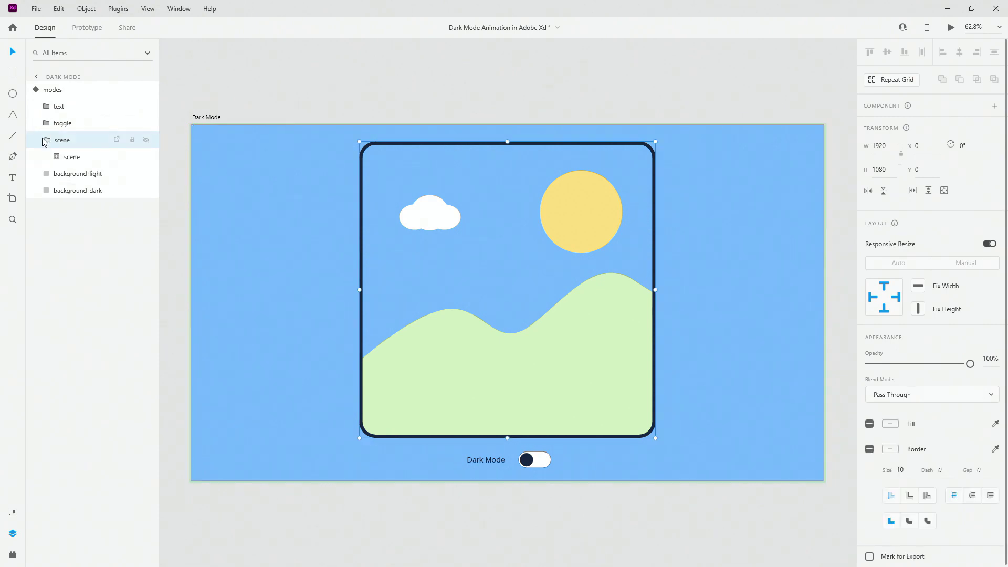
left_click(63, 157)
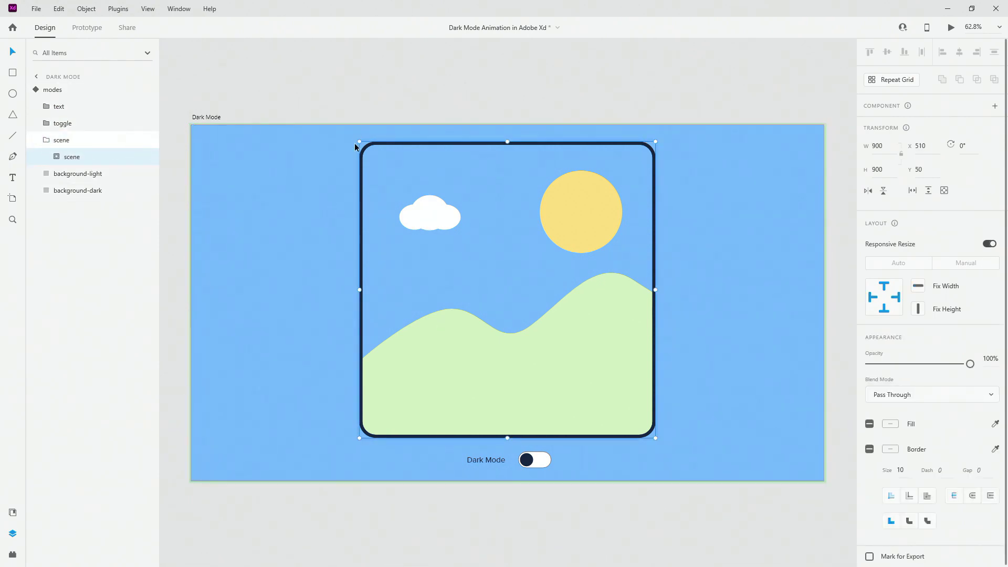
left_click(59, 160)
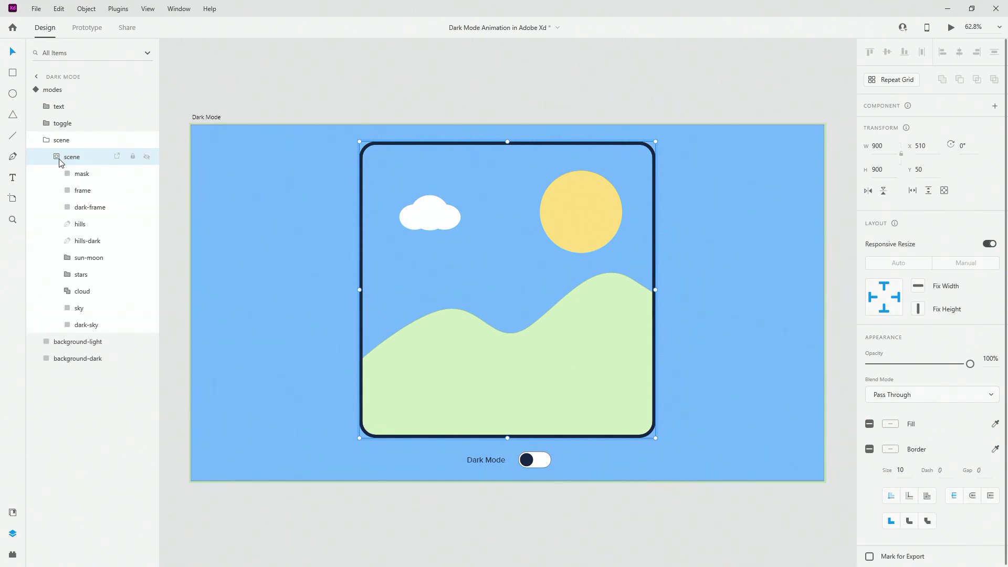
left_click(80, 174)
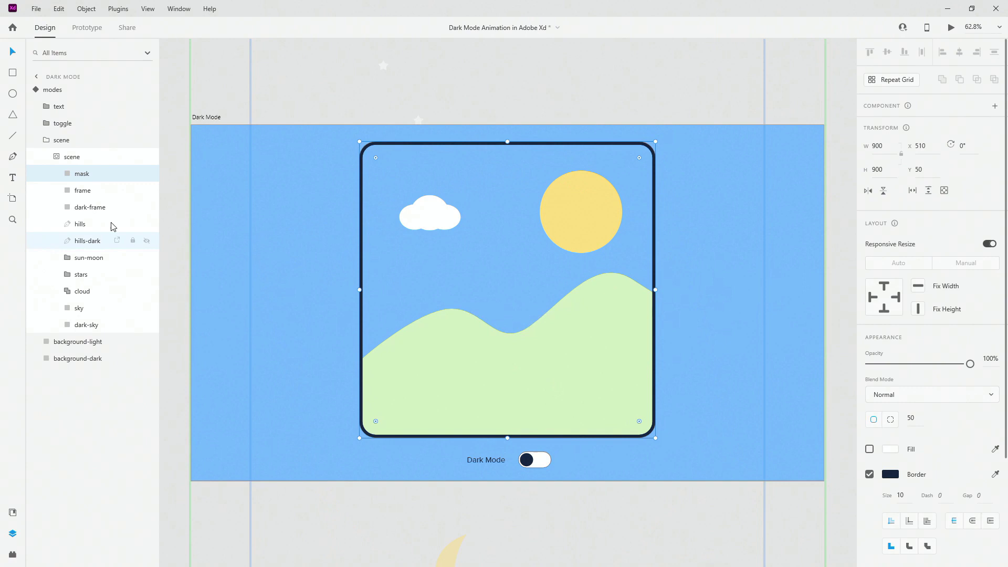
left_click(88, 191)
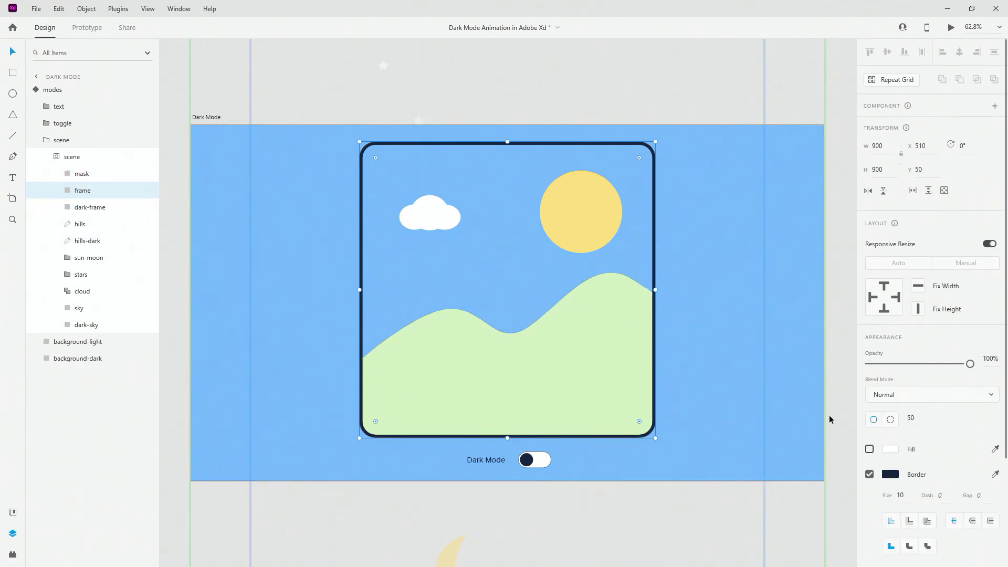
left_click(88, 209)
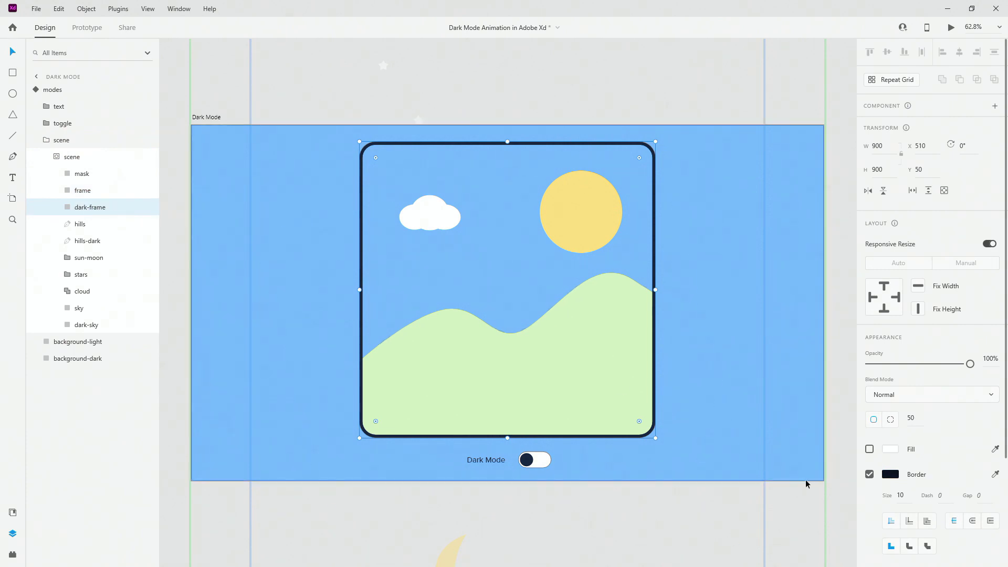
Check the Assets, then fade the frame to preview dark-frame and undo the change.
left_click(13, 512)
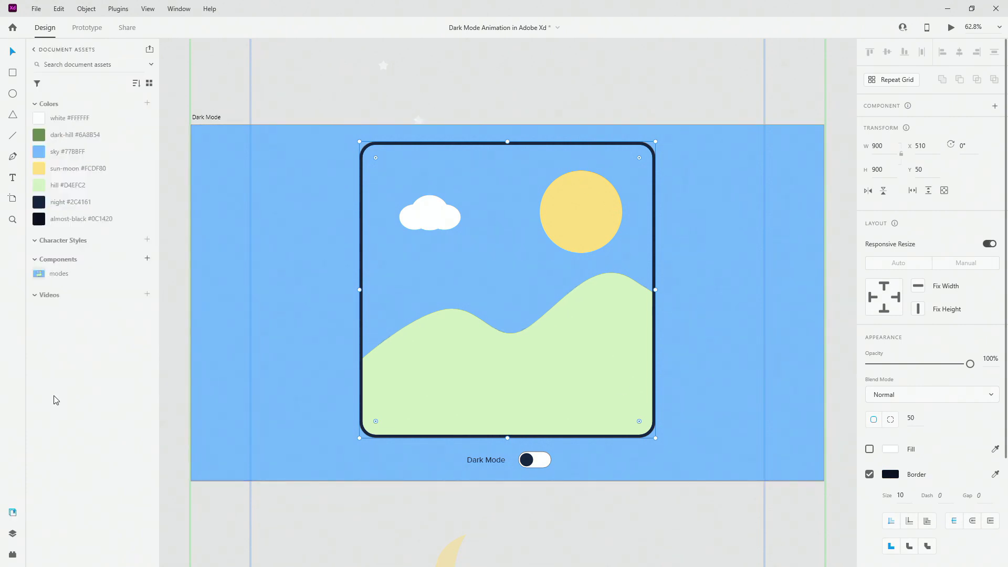
left_click(13, 534)
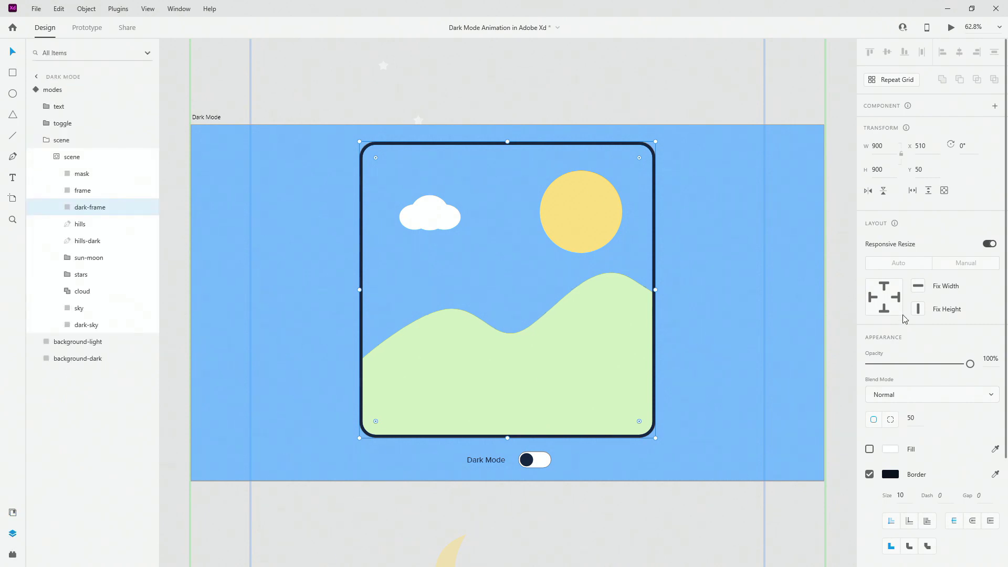
left_click(81, 193)
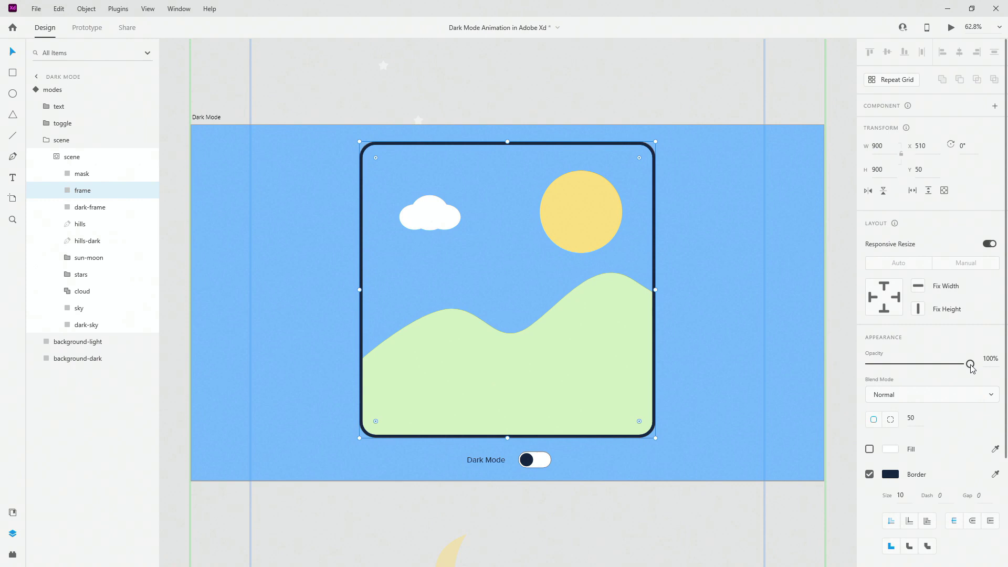
left_click_drag(970, 364, 800, 360)
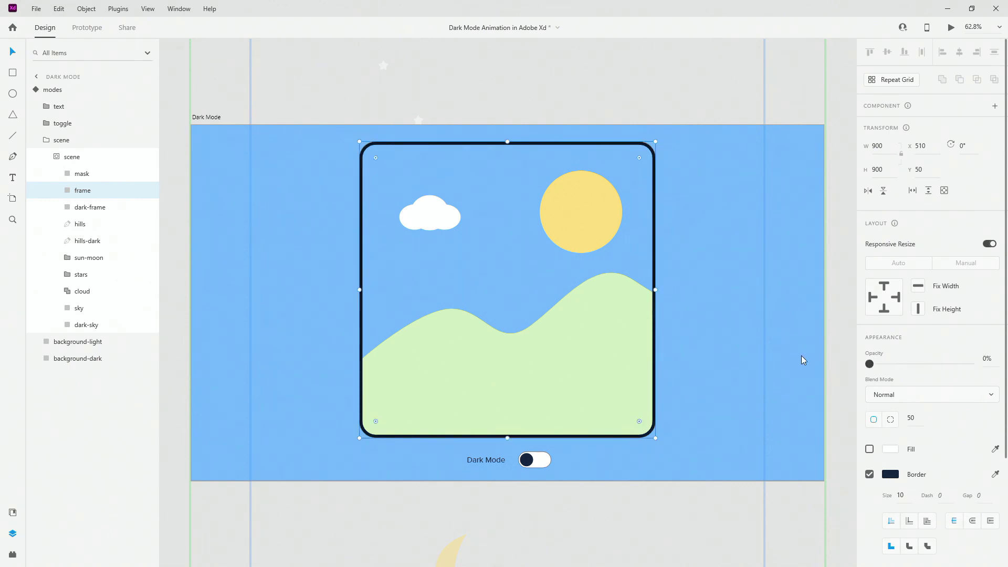
key("ctrl+z")
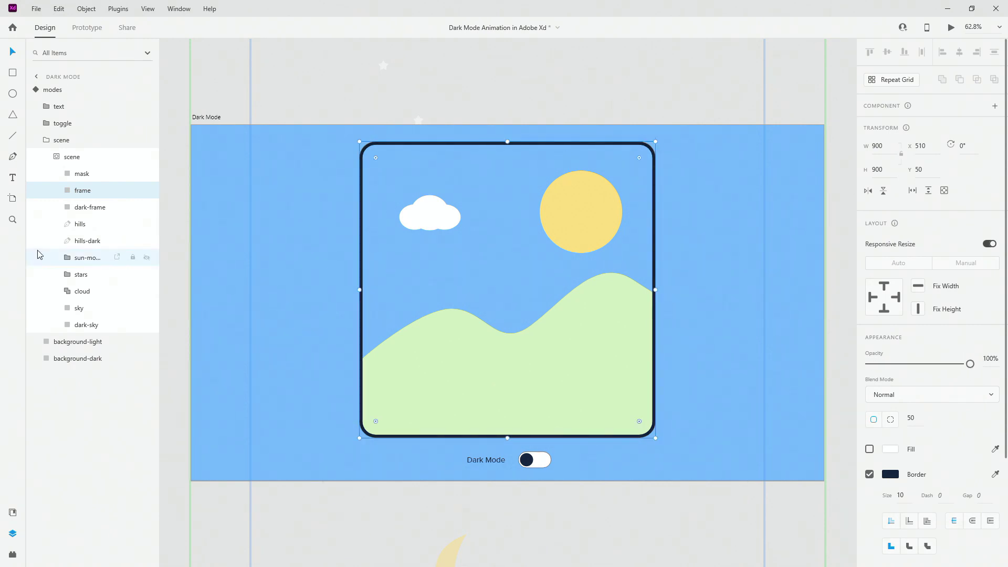
Inspect the hills, hills-dark and sun-moon layers.
left_click(89, 224)
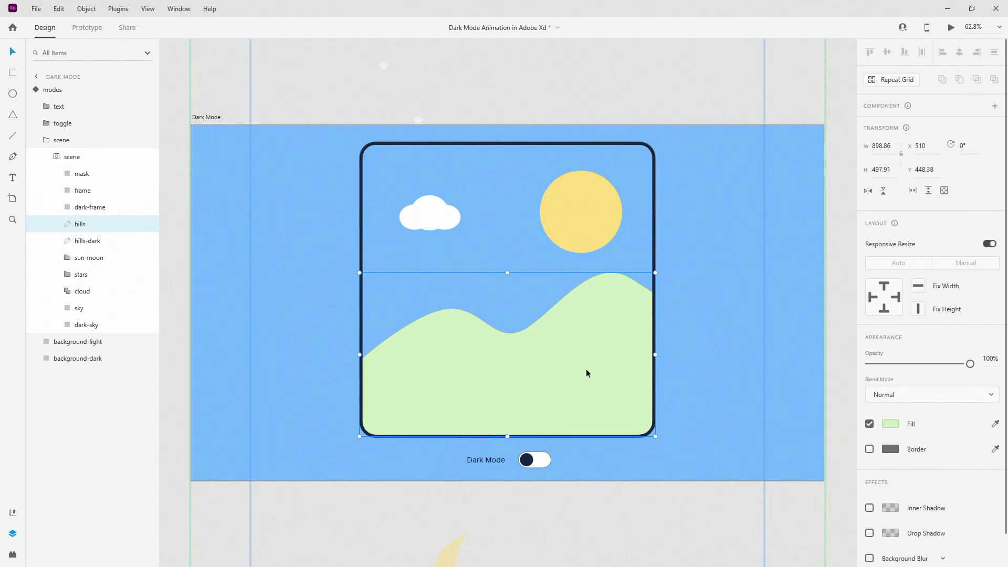
left_click(108, 242)
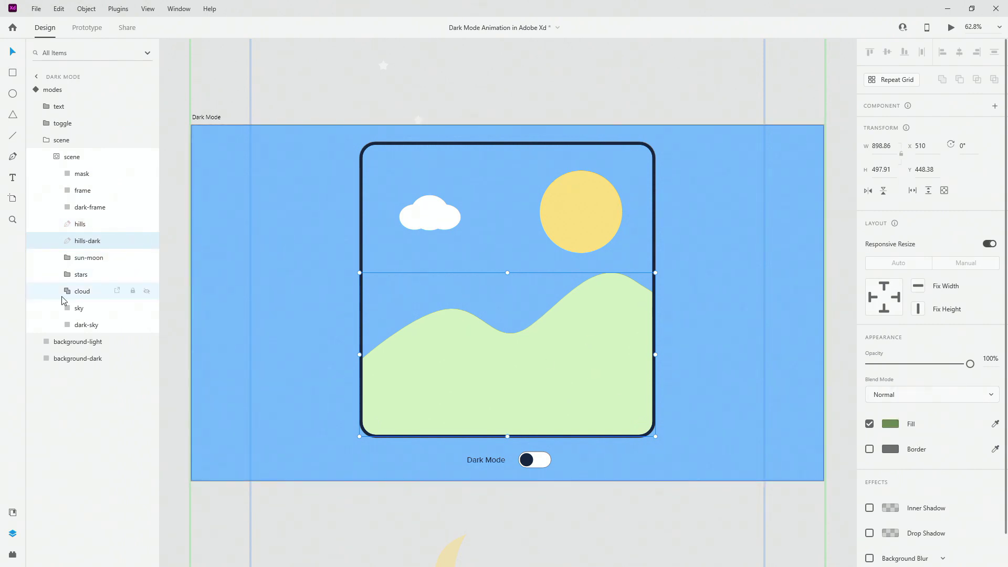
left_click(94, 257)
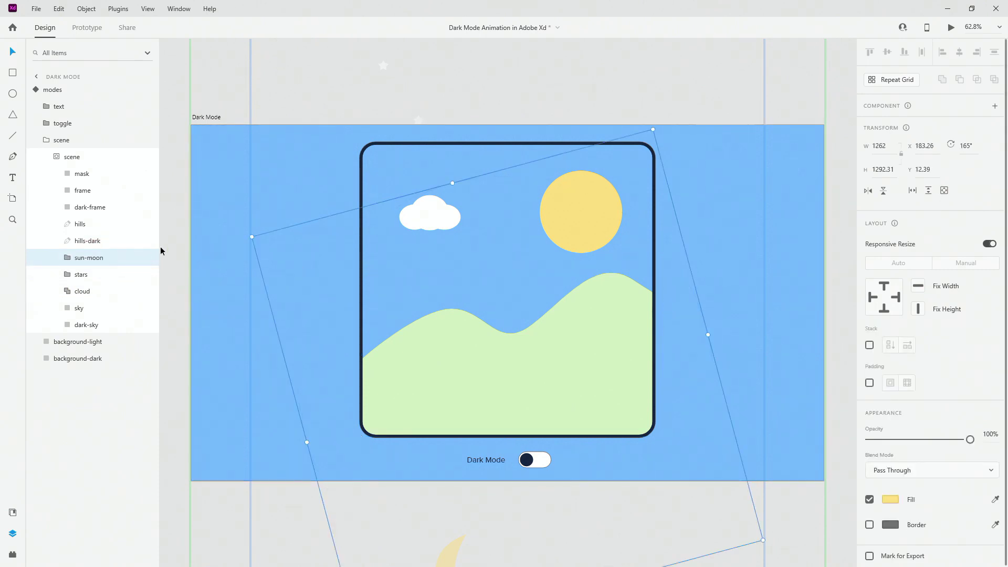
left_click(81, 274)
scroll(609, 297, "up", 3)
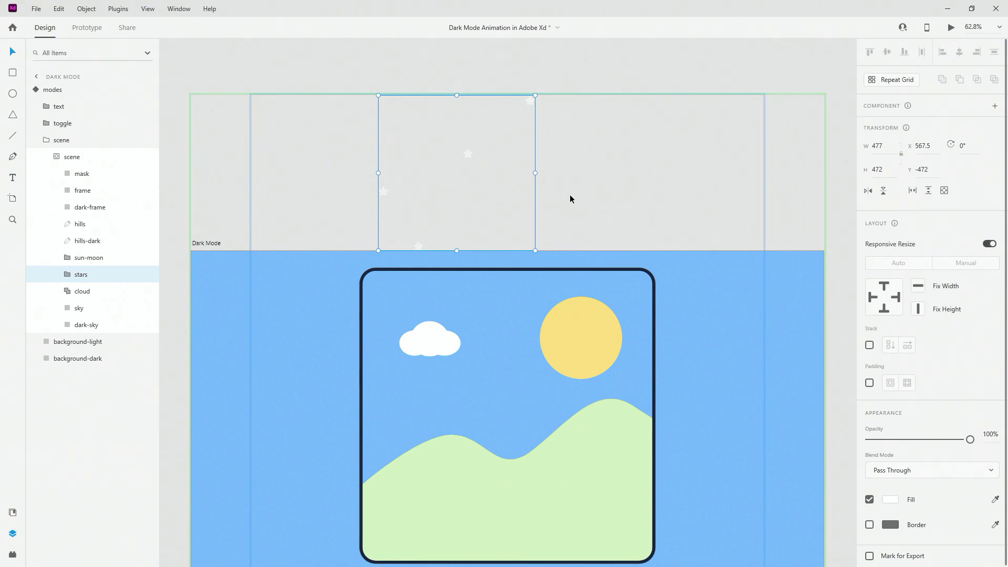
scroll(525, 261, "down", 3)
scroll(526, 261, "up", 4)
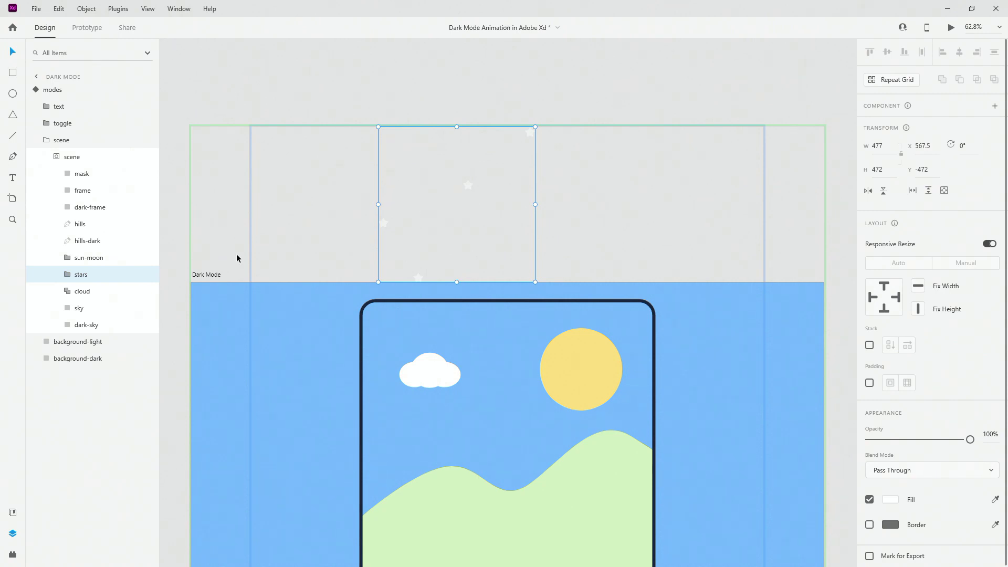
left_click(82, 291)
scroll(454, 260, "down", 3)
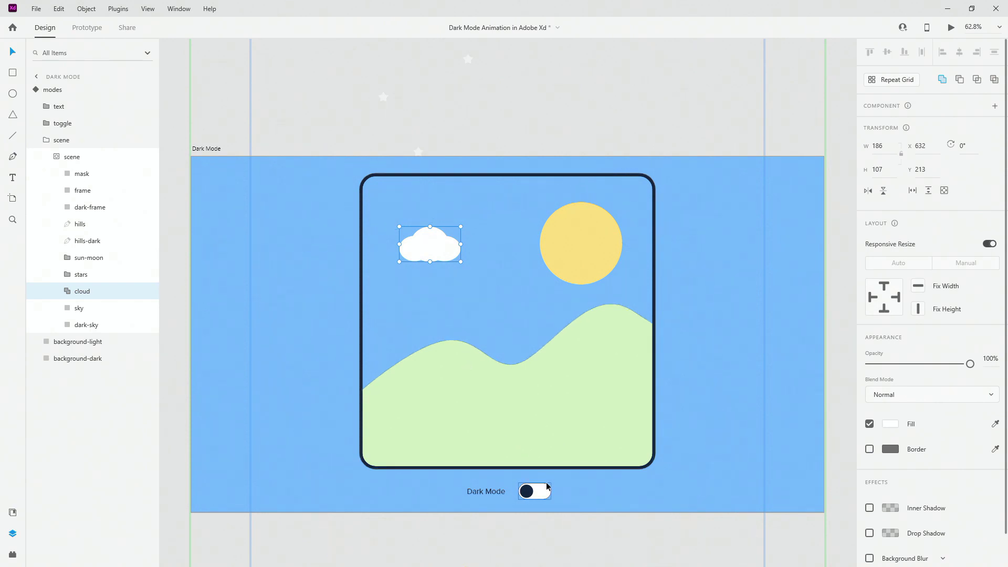
left_click(79, 308)
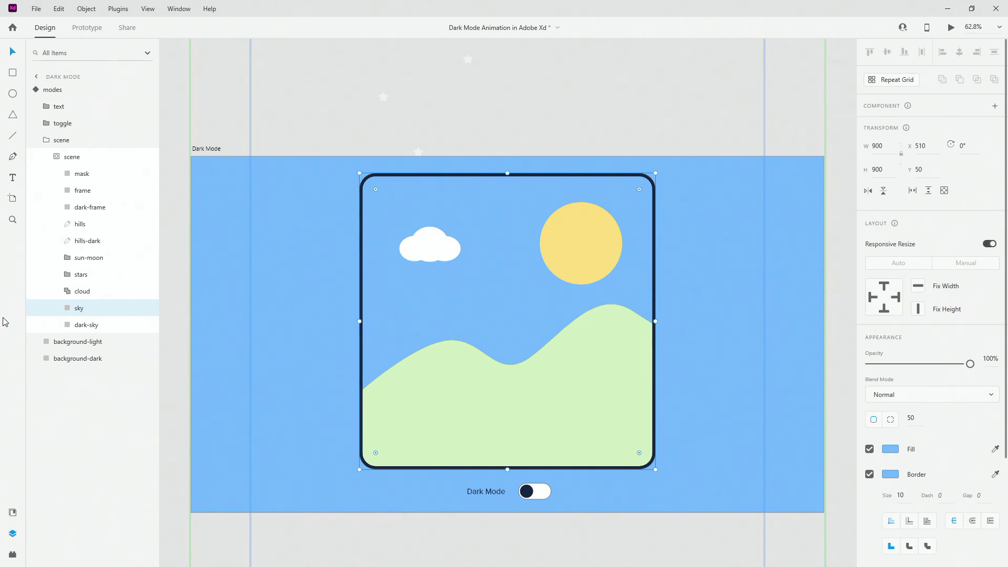
left_click(90, 325)
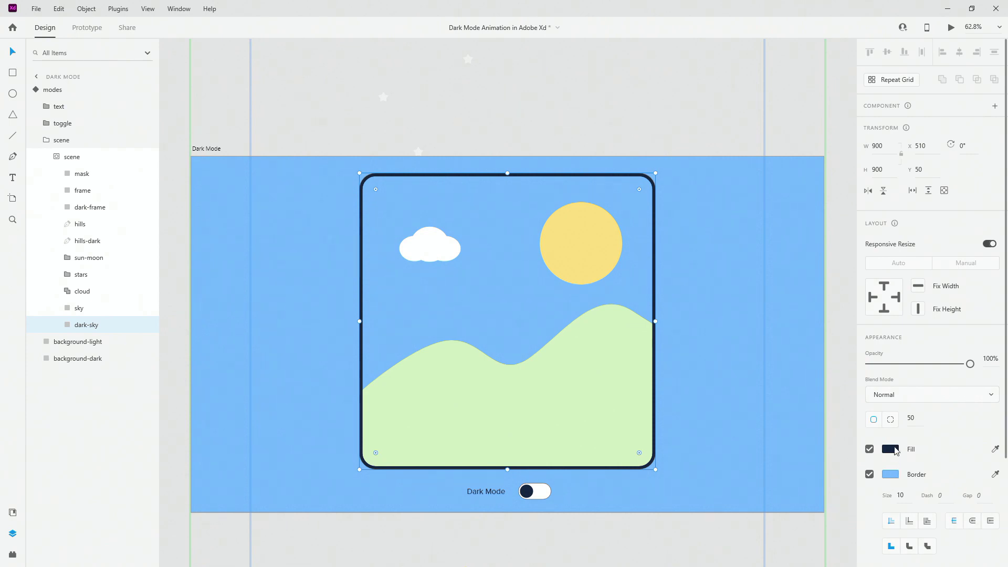
left_click(100, 309)
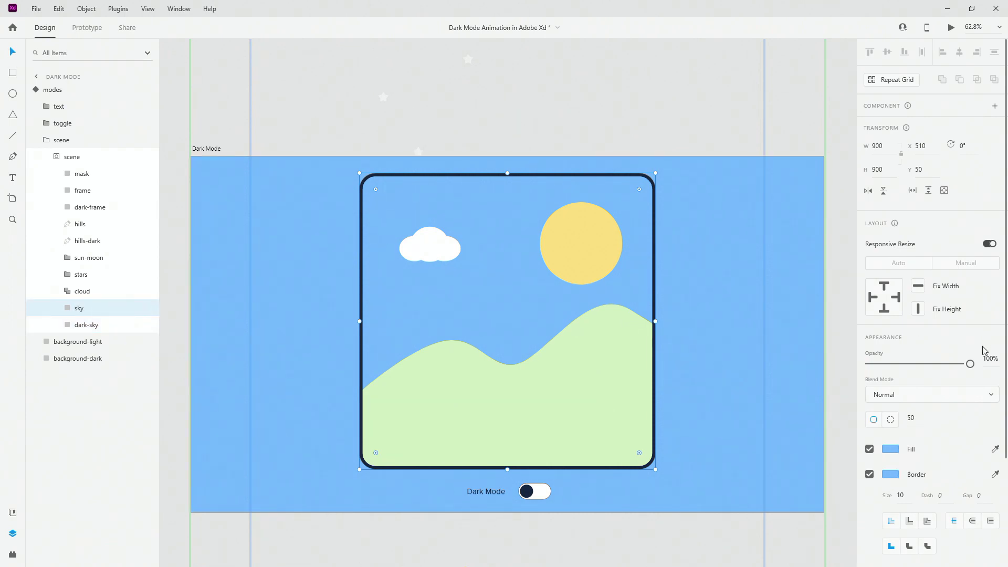
left_click_drag(969, 364, 759, 360)
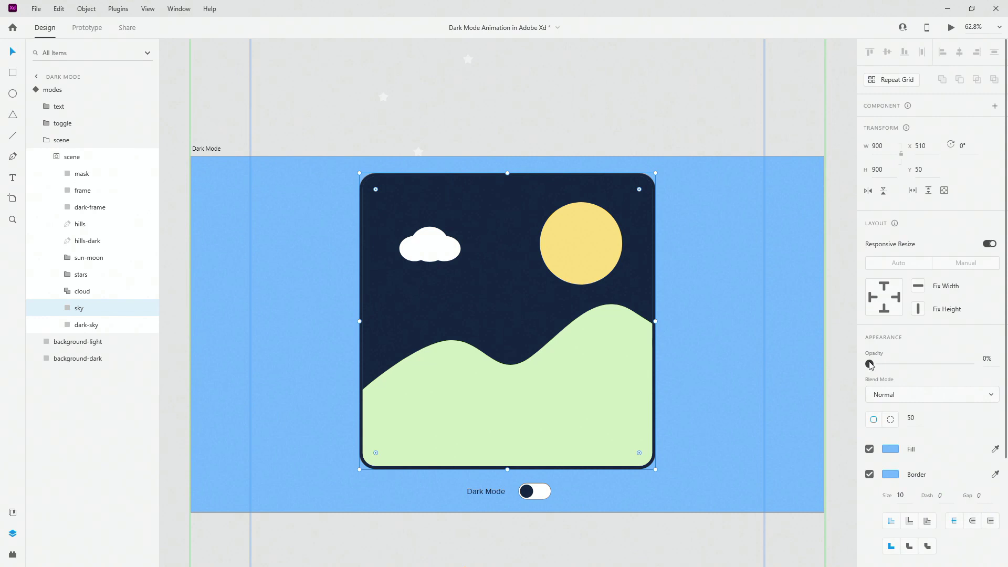
left_click_drag(869, 364, 969, 364)
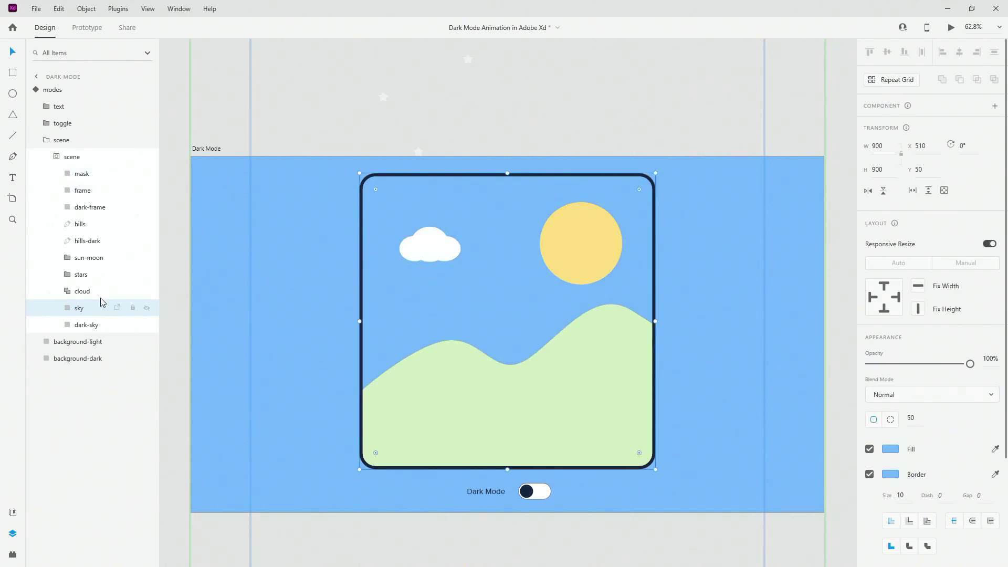
left_click(95, 258)
scroll(562, 286, "down", 1)
scroll(562, 286, "down", 1)
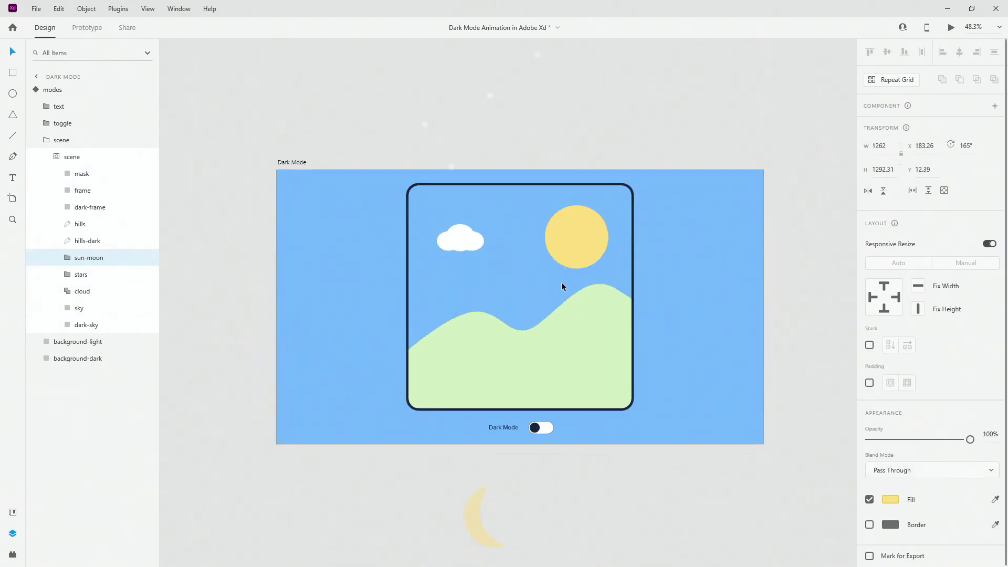
scroll(562, 286, "down", 2)
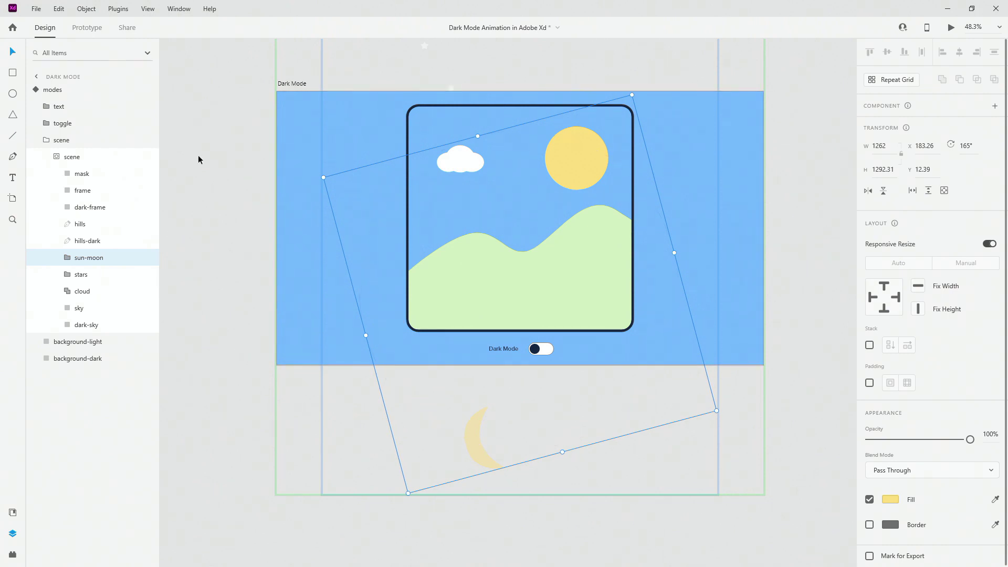
left_click(64, 261)
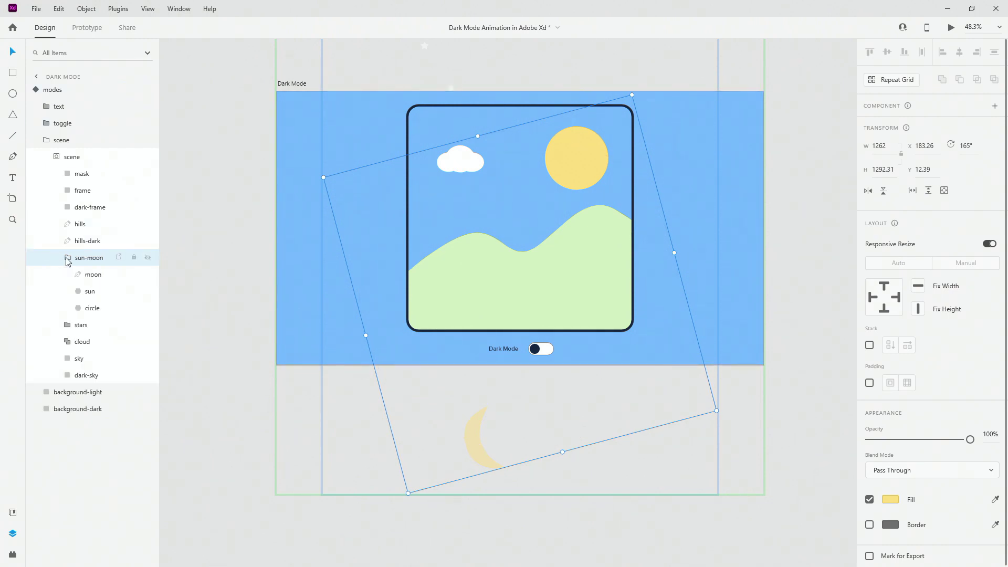
left_click(96, 309)
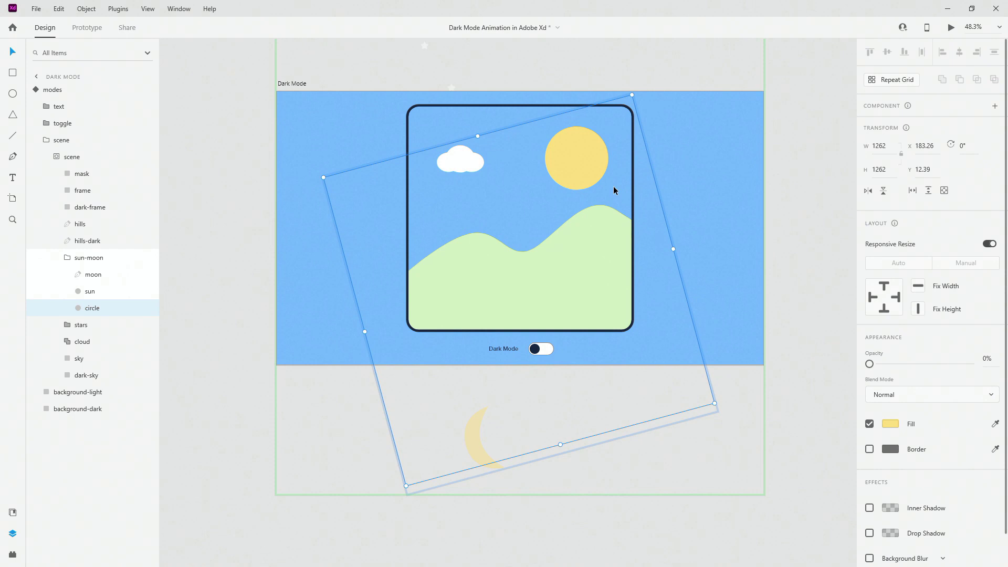
key("0")
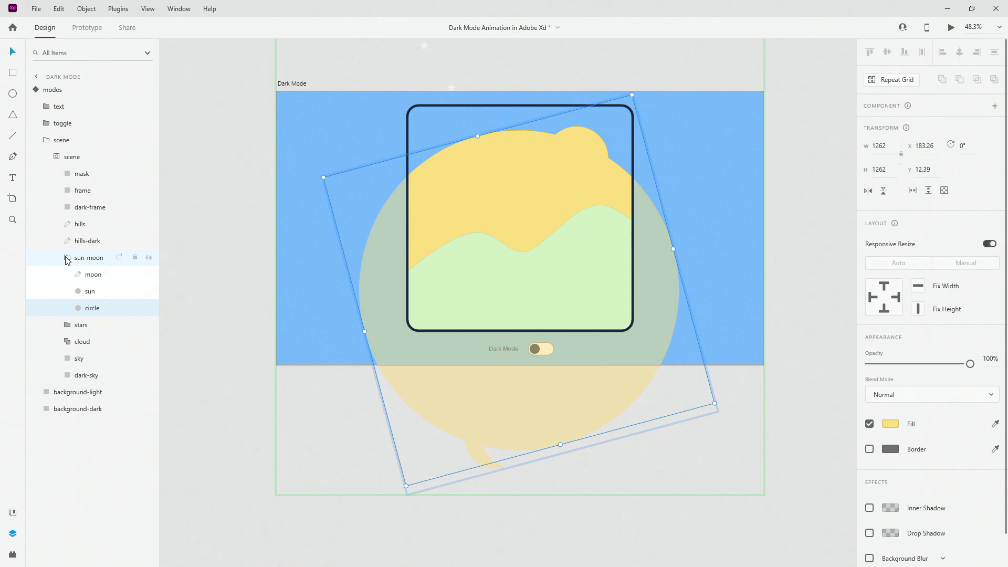
key("0")
key("0")
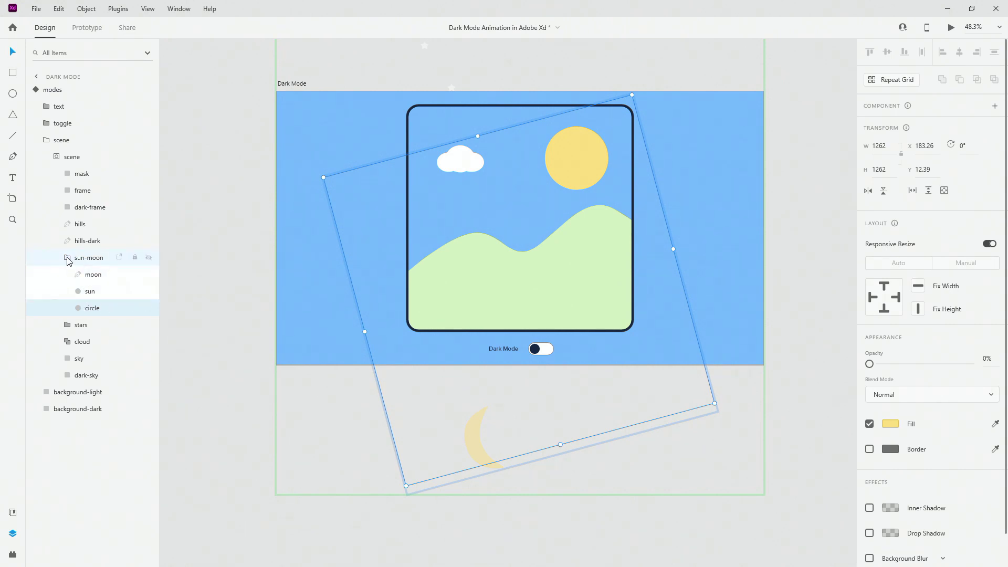
left_click(68, 258)
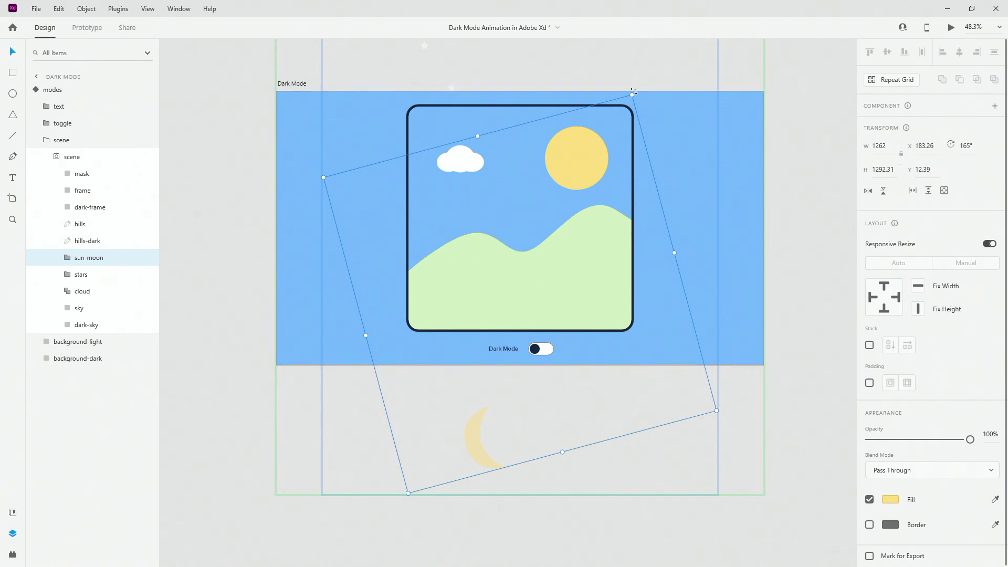
left_click_drag(633, 91, 613, 153)
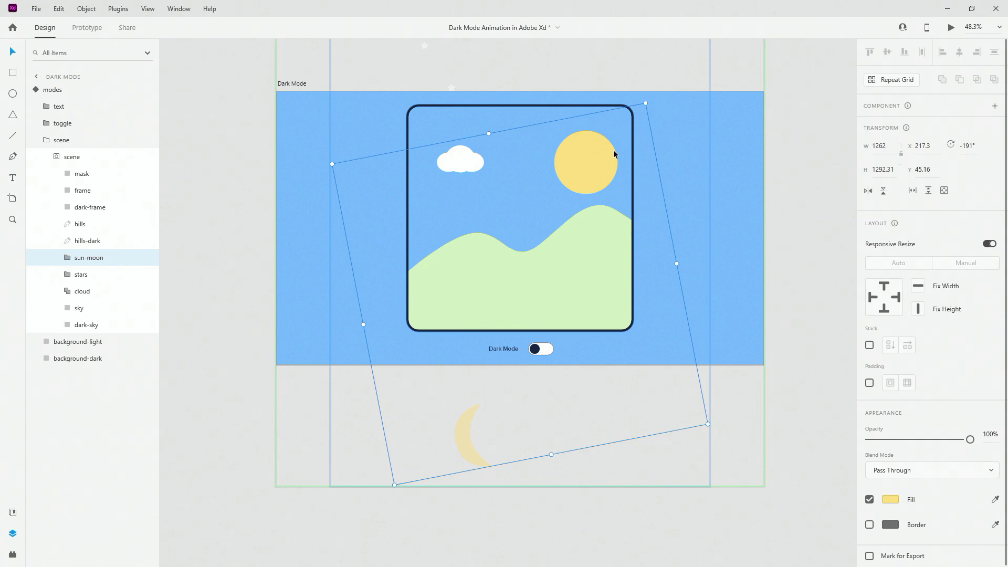
key("ctrl+z")
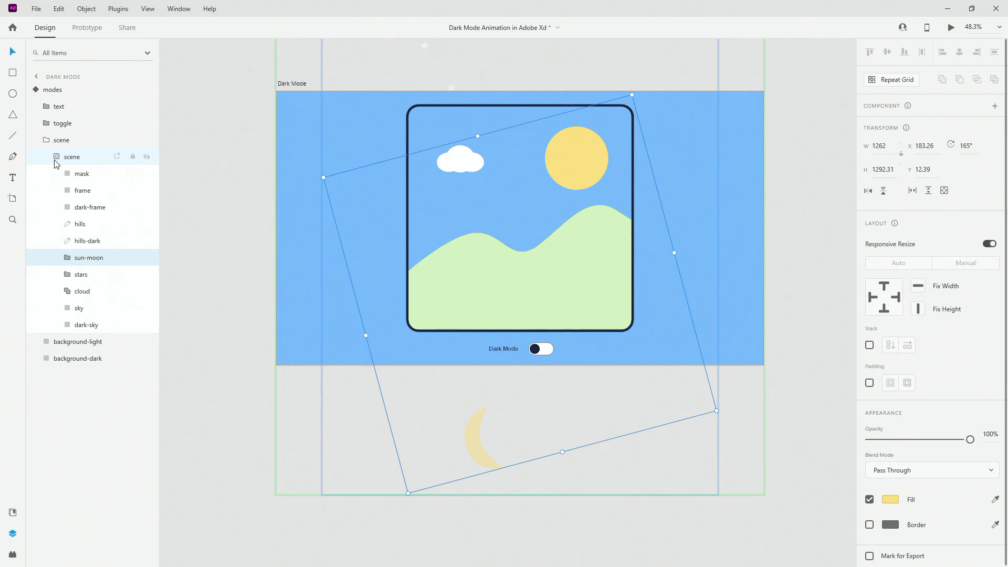
Select the modes component and switch it to its dark state.
key("Escape")
key("Escape")
key("Escape")
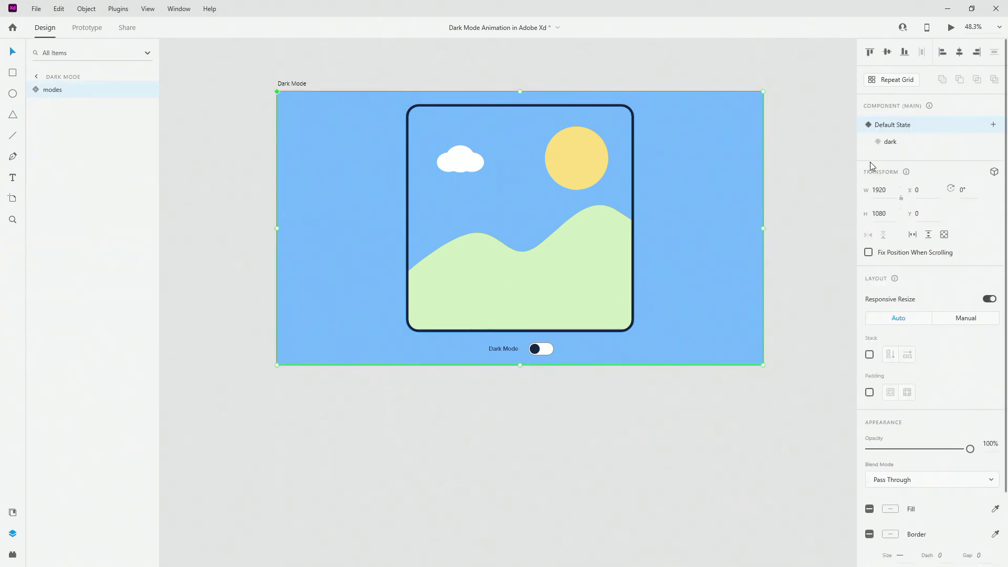
left_click(890, 143)
left_click(903, 127)
left_click(903, 141)
Inspect the text folder's mask group, inner mask shape and Dark text layer, then collapse it.
left_click(37, 90)
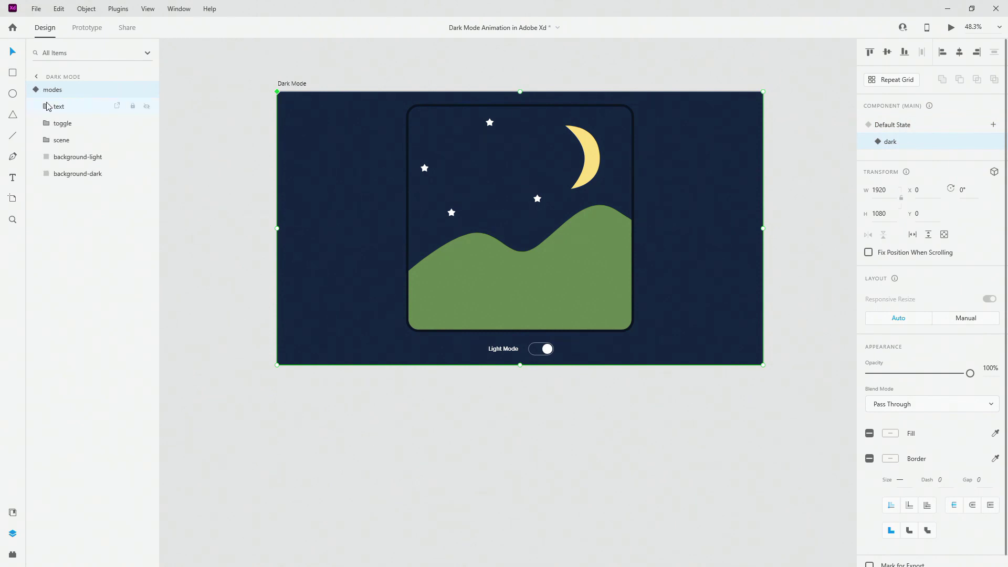
left_click(47, 107)
left_click(58, 124)
left_click(57, 124)
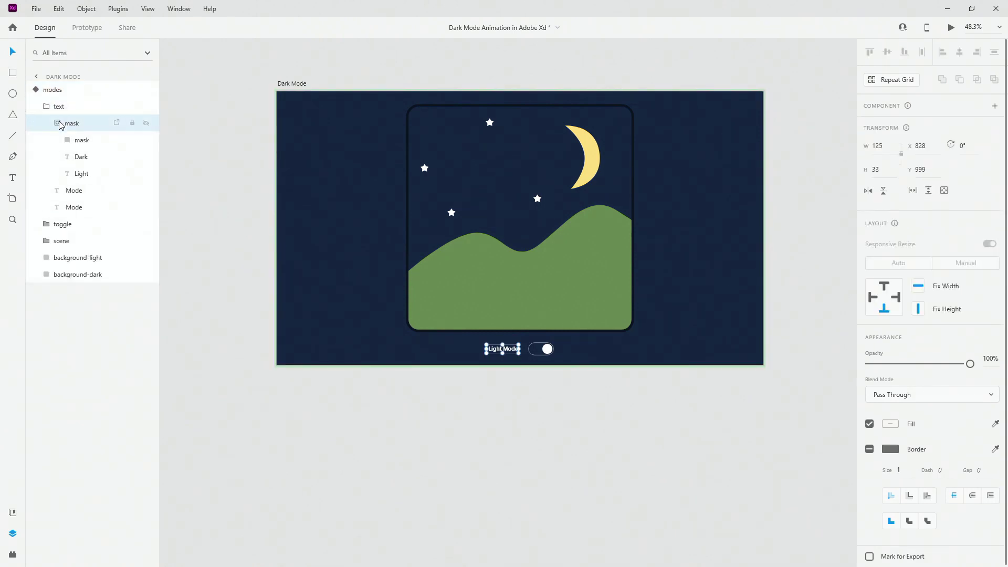
left_click(82, 141)
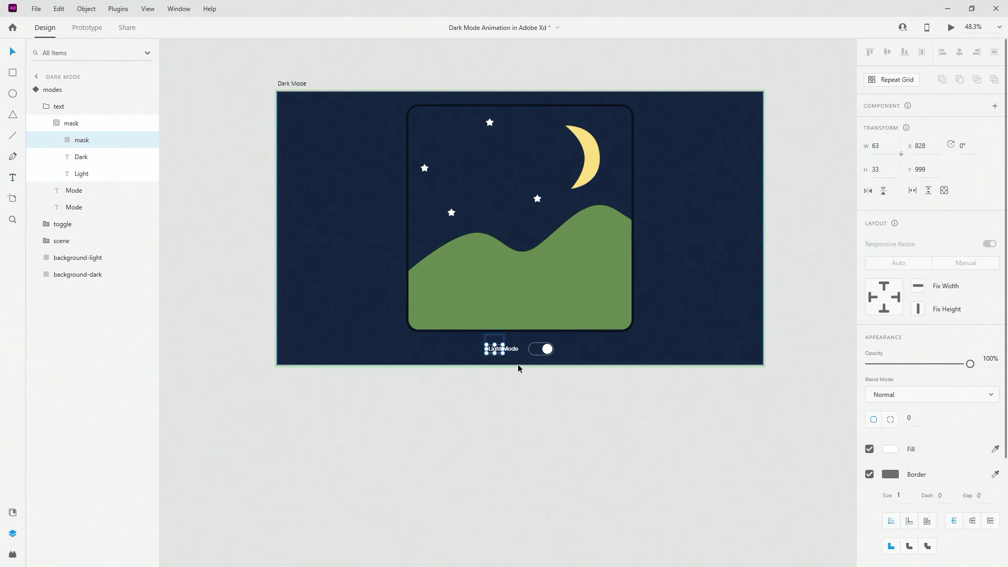
scroll(527, 364, "up", 3)
scroll(530, 363, "up", 5)
left_click(82, 156)
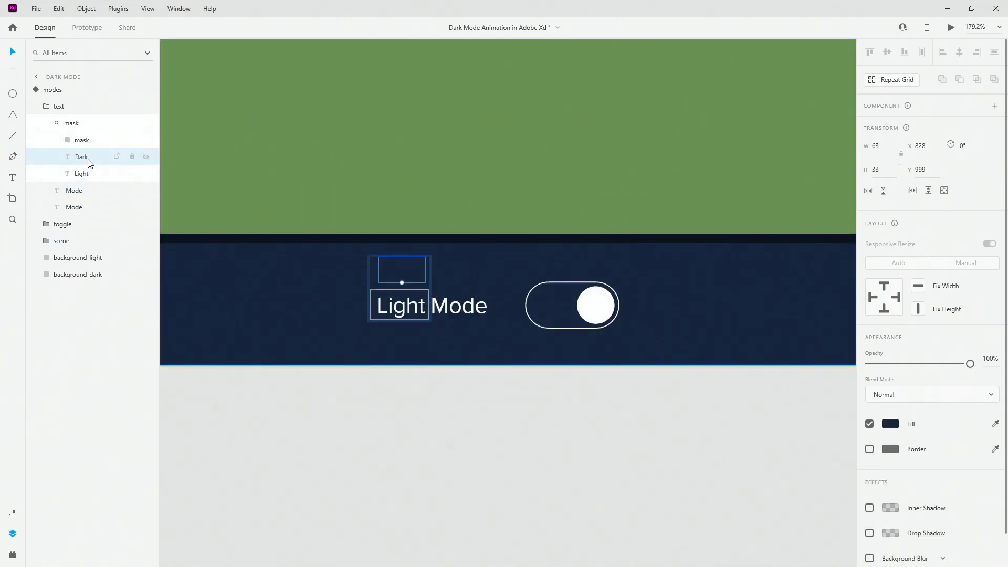
left_click(58, 125)
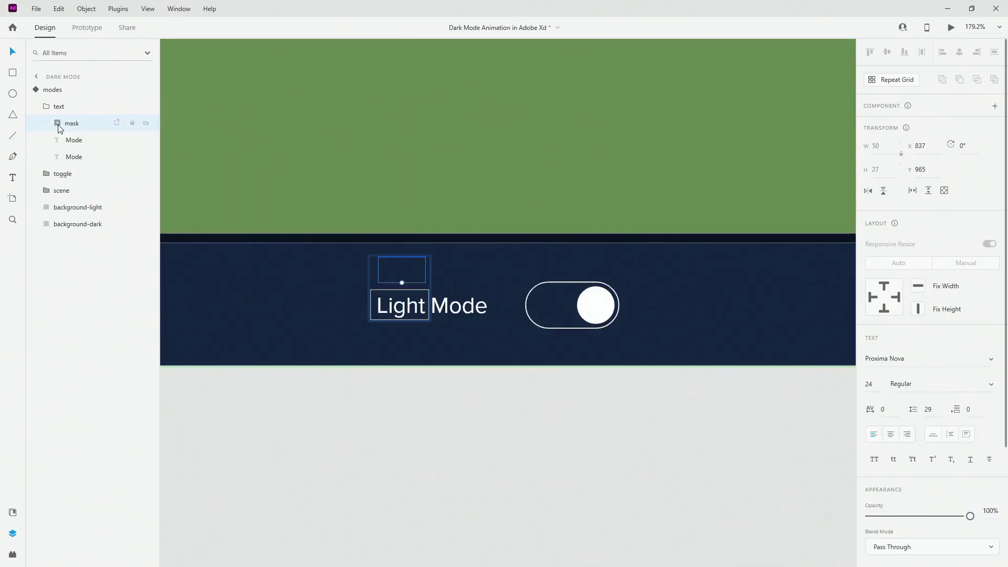
left_click(46, 108)
Select the toggle group, fit the whole artboard in view, and expand the scene group.
left_click(73, 126)
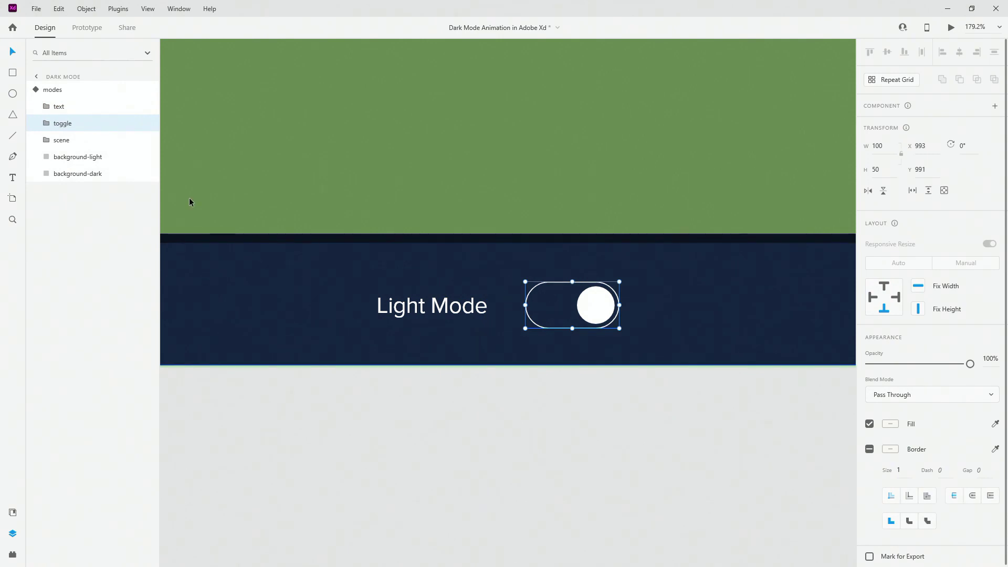
scroll(616, 283, "down", 1)
key("ctrl+0")
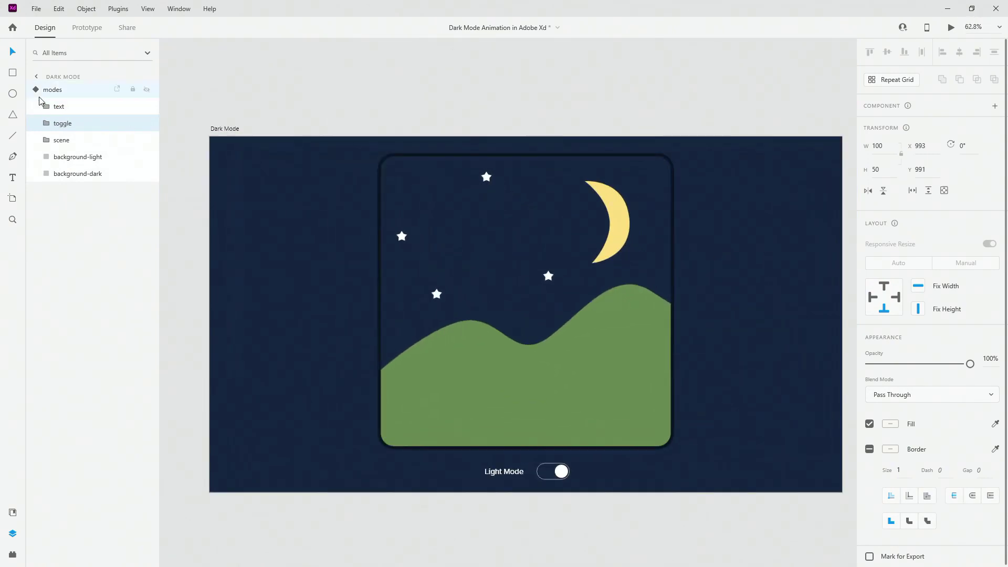
double_click(47, 140)
Expand the inner scene group and inspect the cloud, sun-moon and hills layers.
left_click(56, 156)
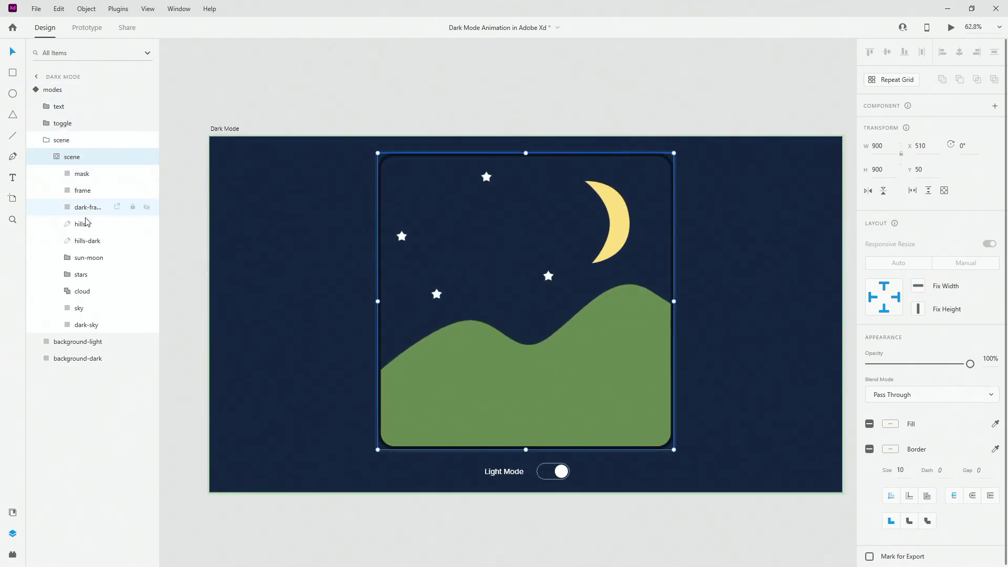
left_click(79, 290)
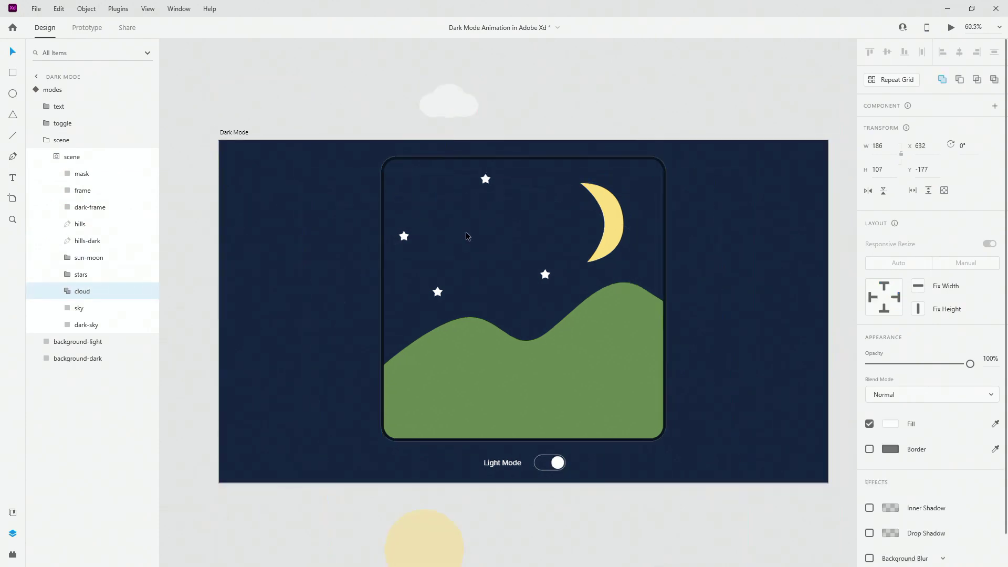
scroll(467, 236, "down", 3)
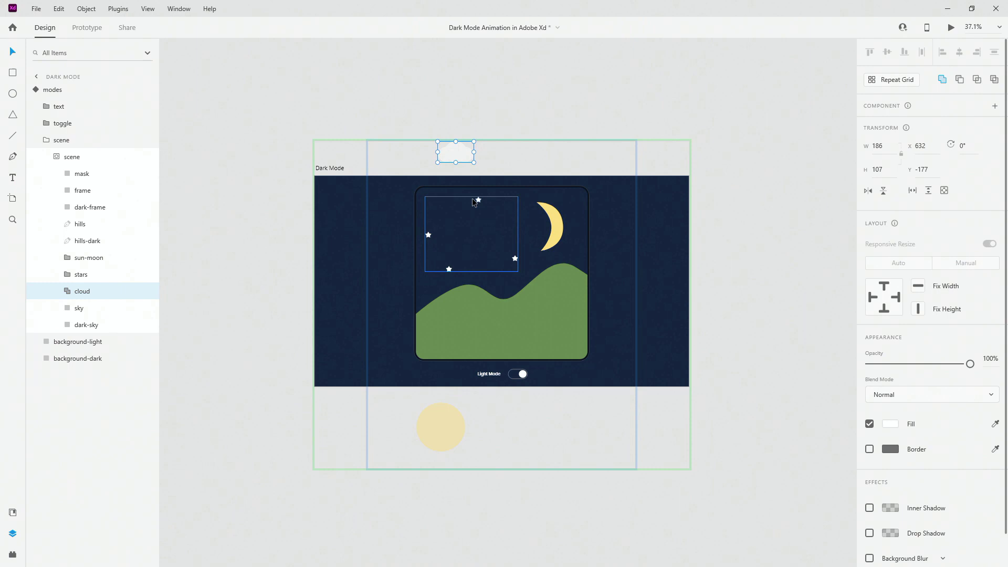
left_click(88, 257)
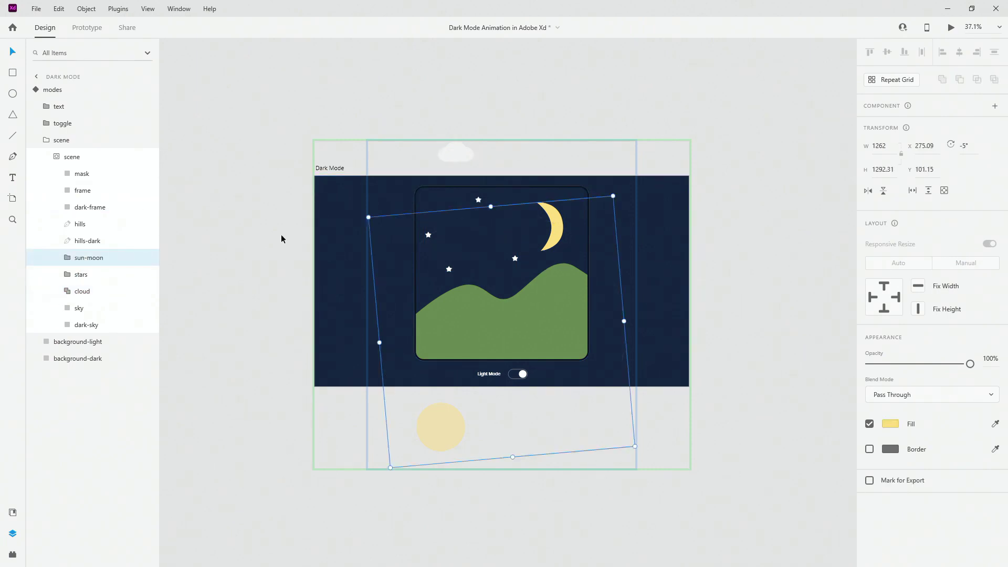
left_click(97, 224)
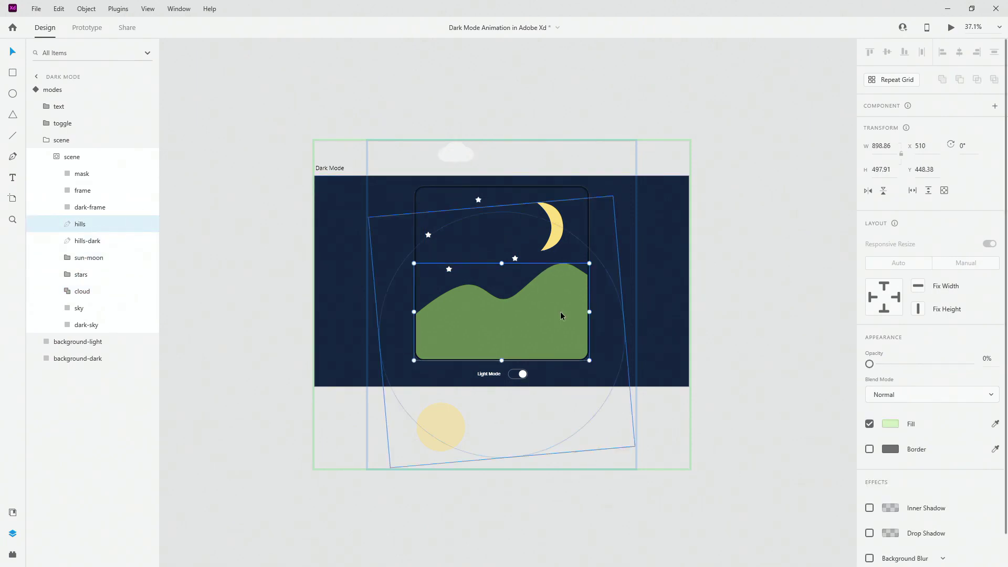
Check the opacity of hills-dark, frame, dark-frame, sky and dark-sky, then collapse the scene group.
left_click(110, 244)
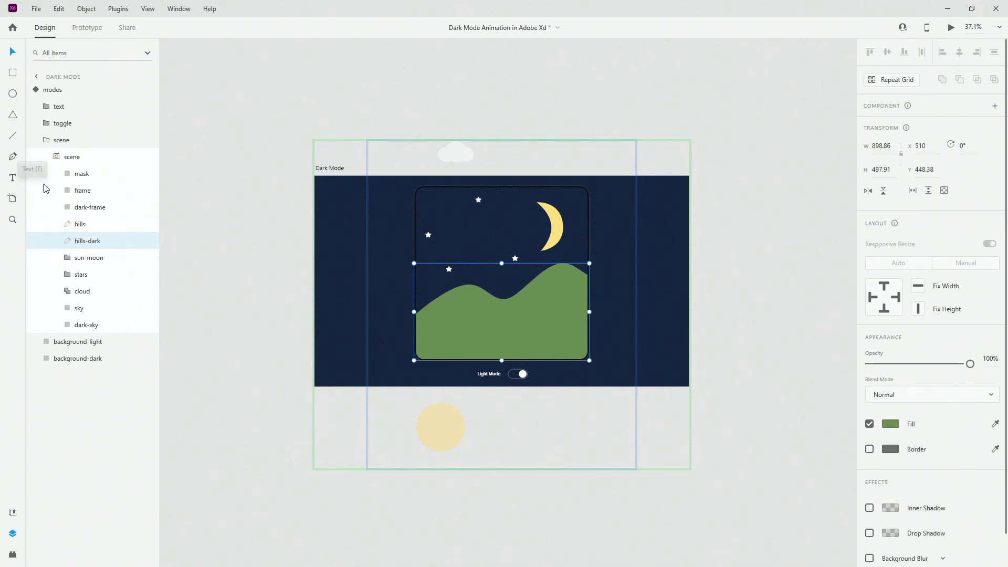
left_click(90, 190)
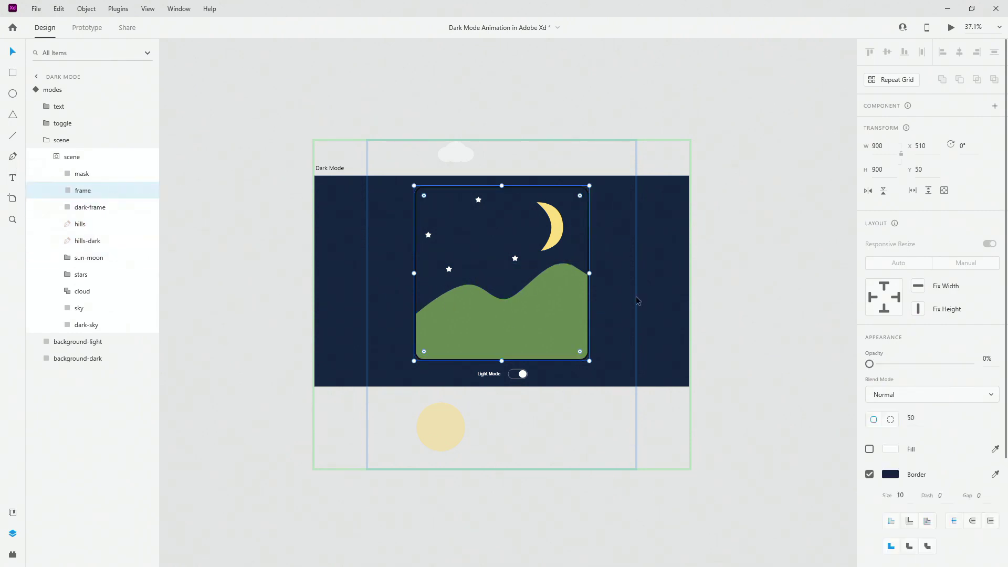
left_click(86, 207)
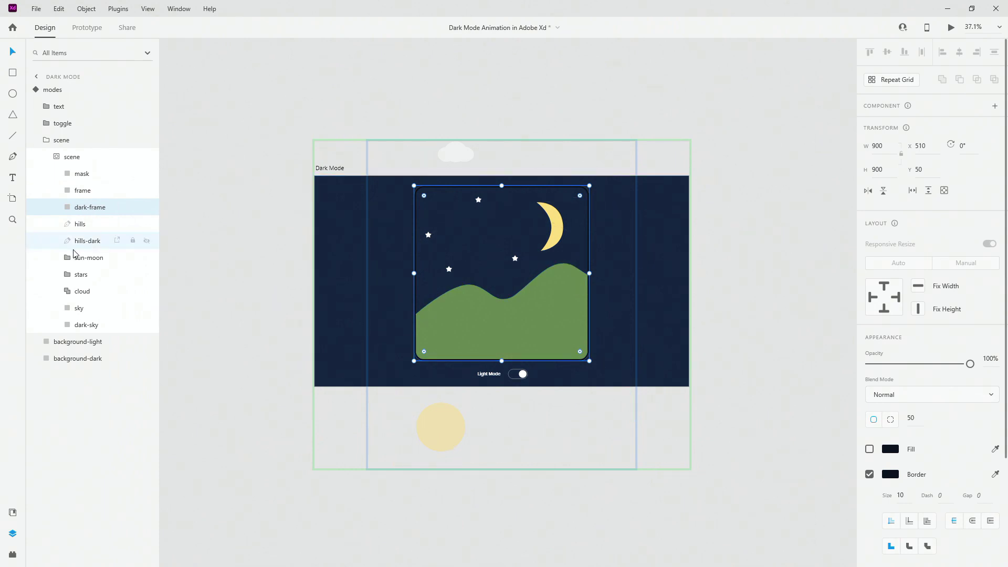
left_click(81, 309)
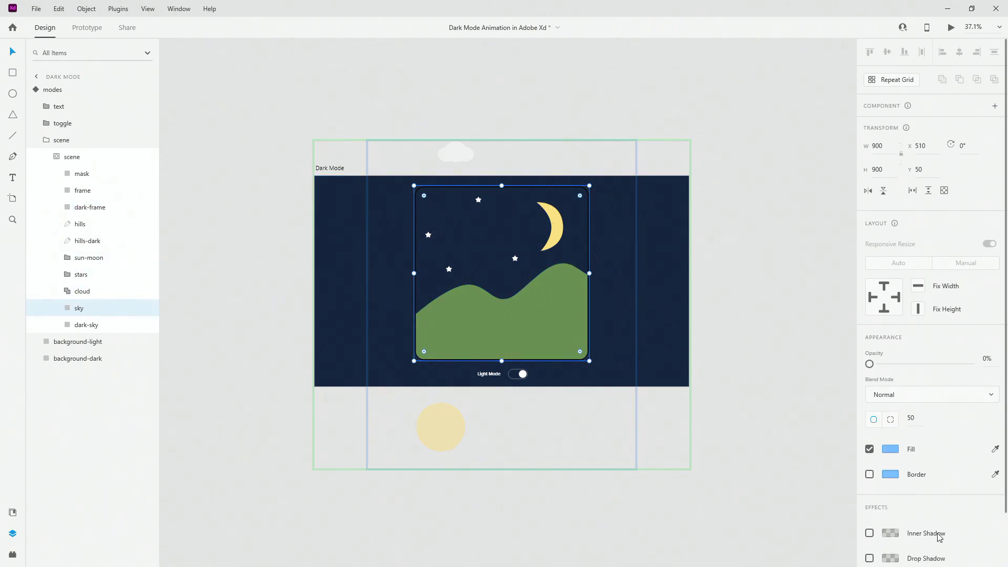
left_click(92, 326)
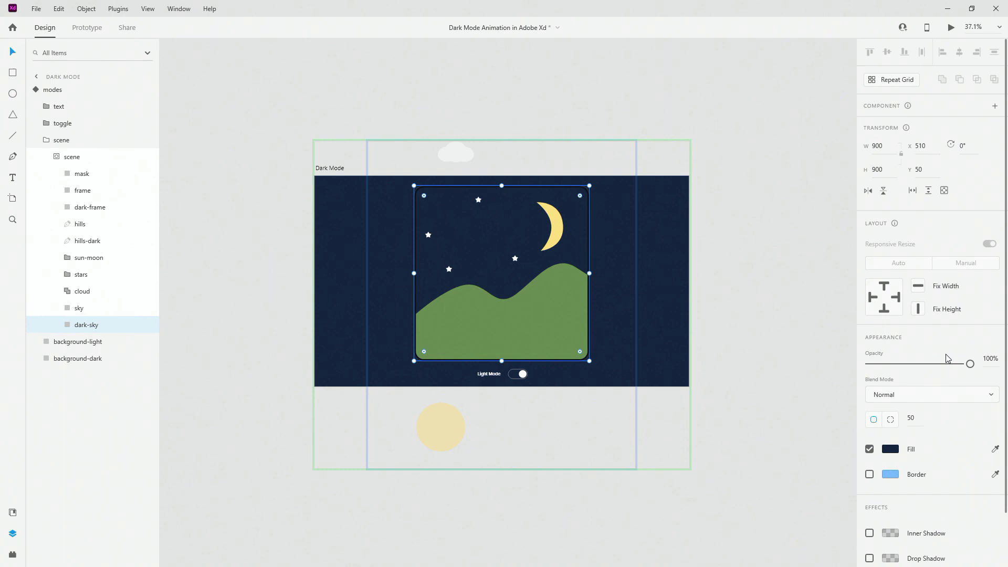
left_click(56, 157)
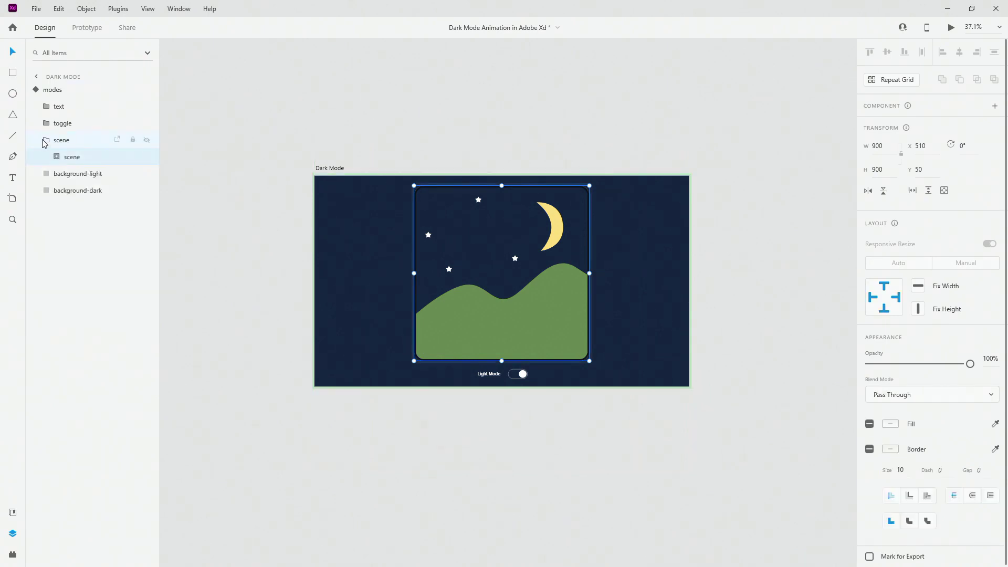
In Prototype mode, confirm the Default State toggle's Tap Auto-Animate to dark: Ease In-Out, 2 s.
left_click(53, 89)
left_click(902, 126)
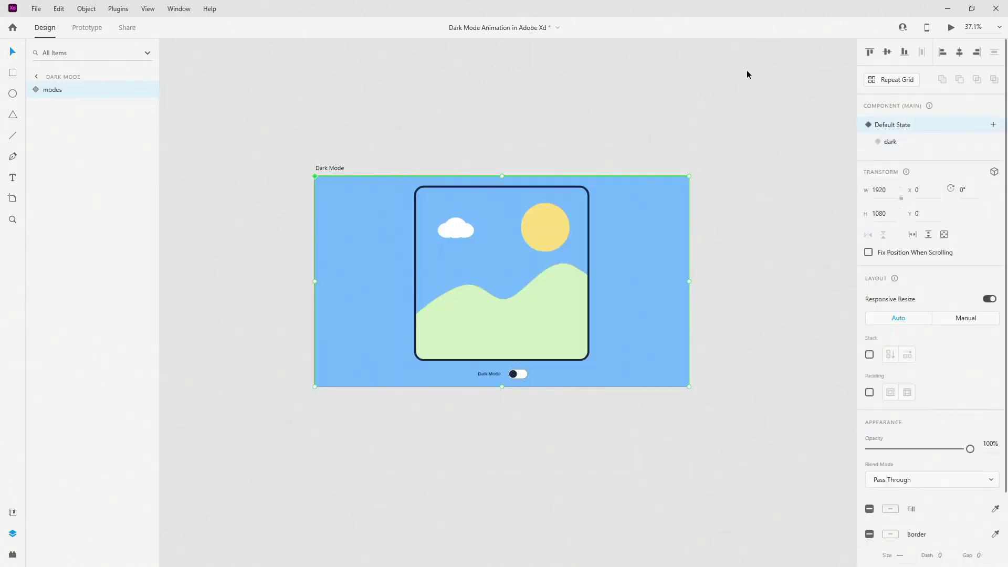
left_click(78, 29)
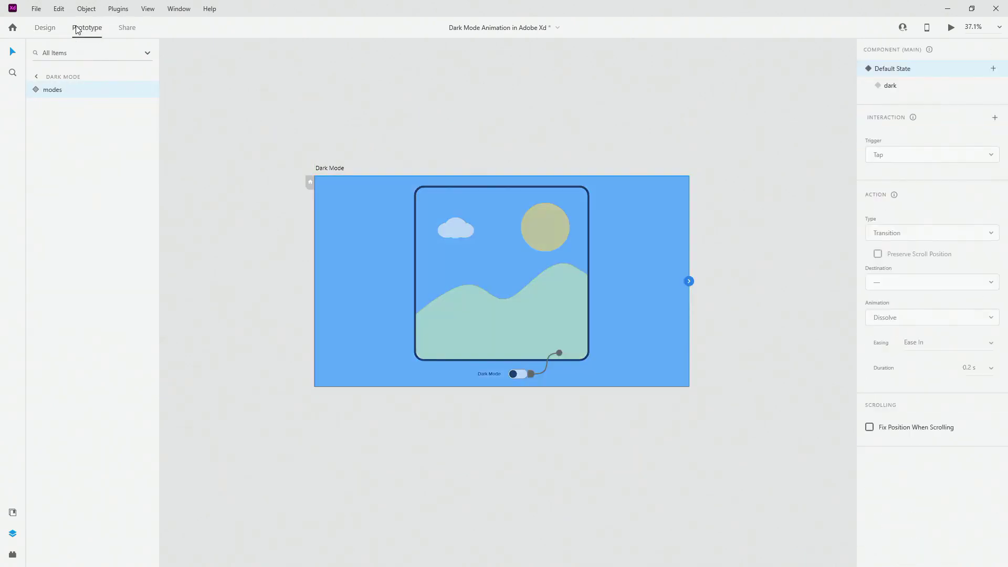
double_click(525, 374)
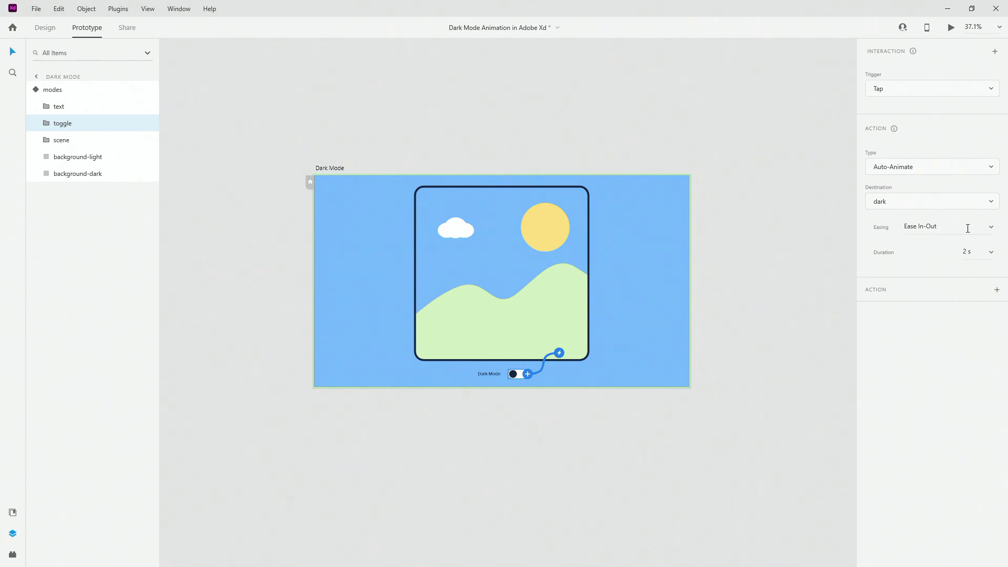
left_click(989, 230)
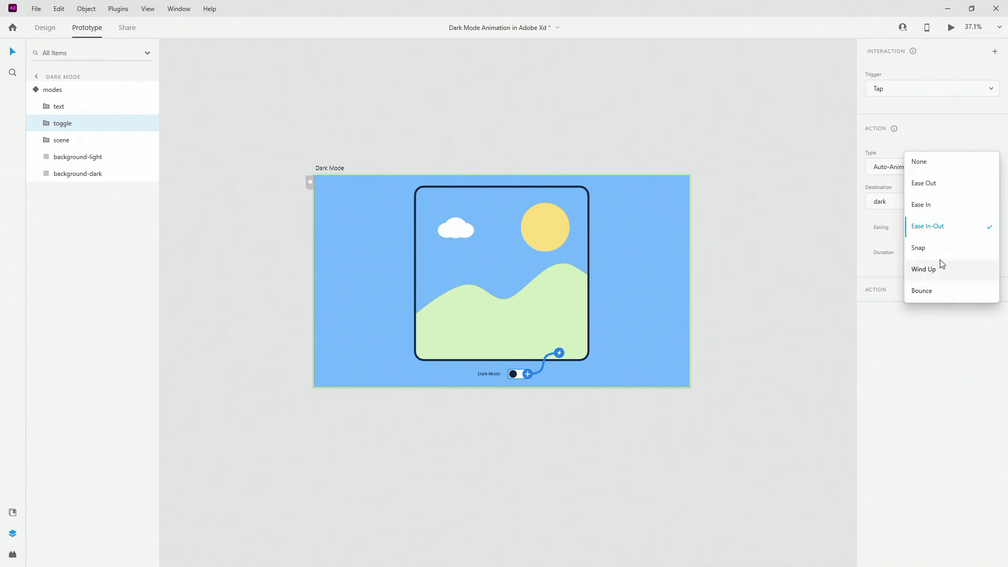
left_click(933, 340)
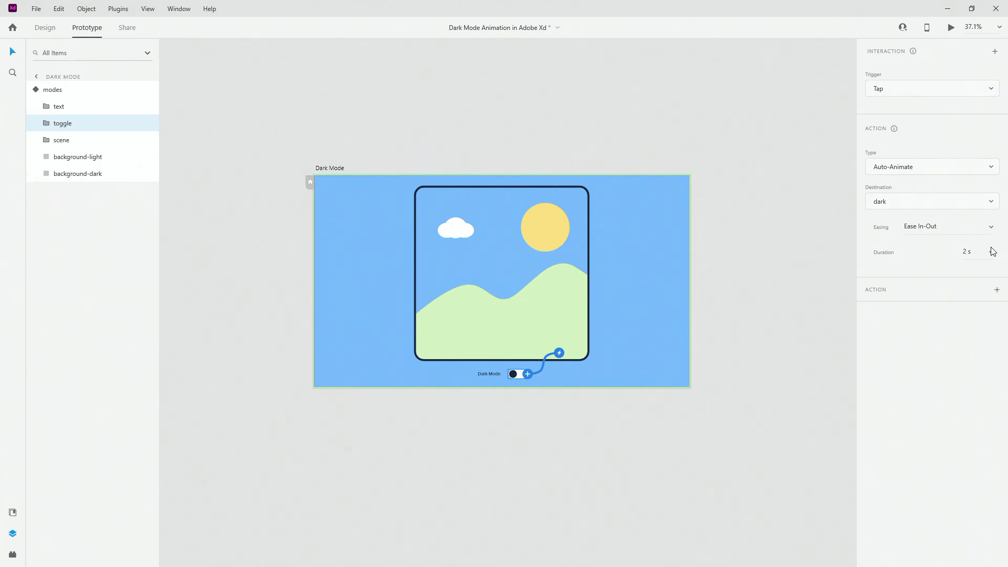
Verify the dark-state toggle's Tap Auto-Animate back to Default State, then leave prototyping.
left_click(36, 90)
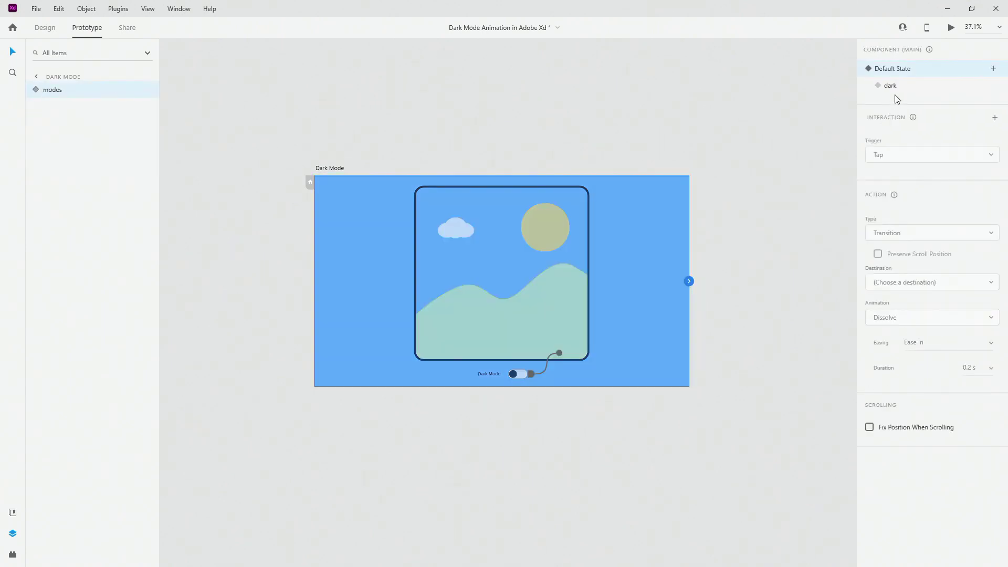
left_click(899, 86)
left_click(35, 89)
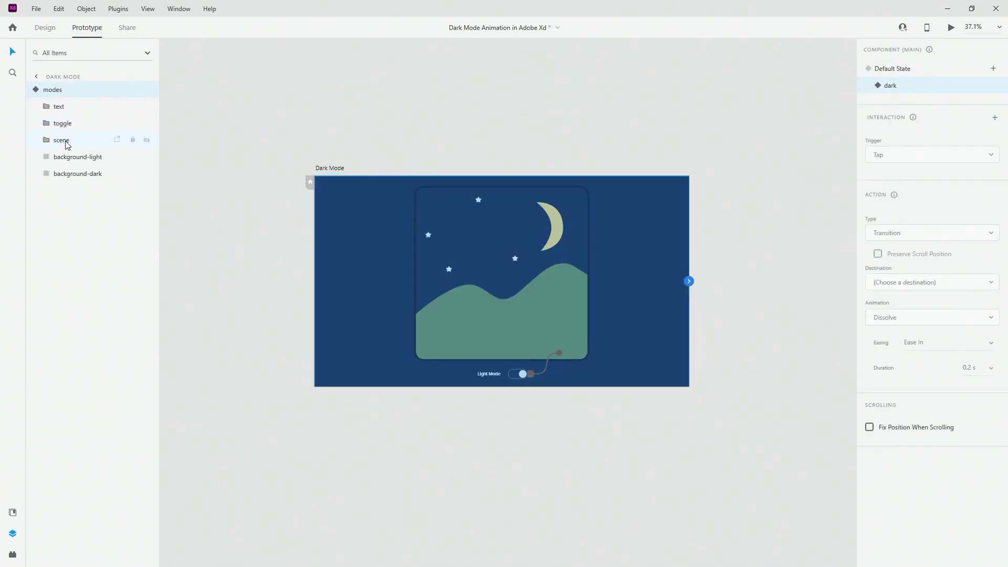
left_click(73, 124)
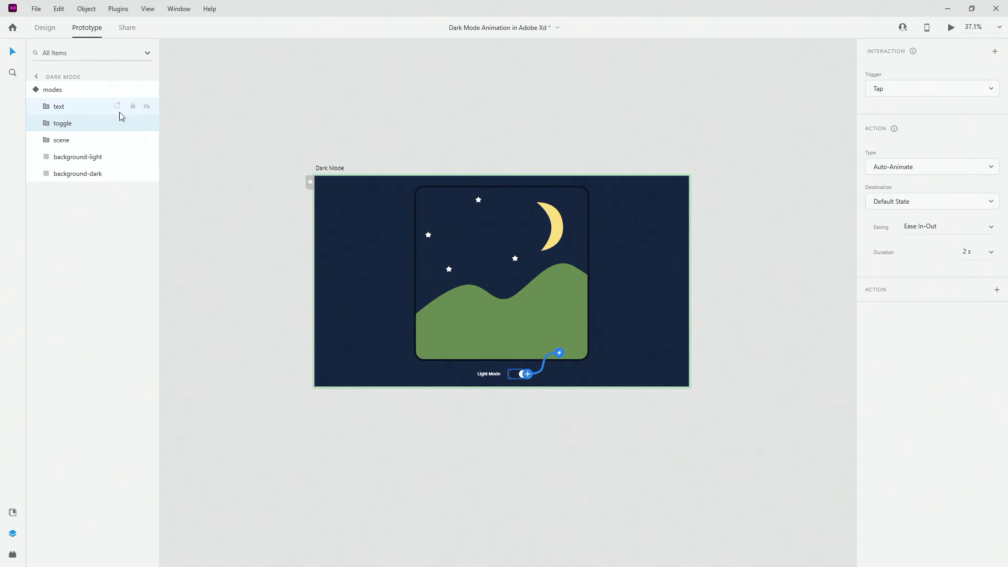
left_click(33, 90)
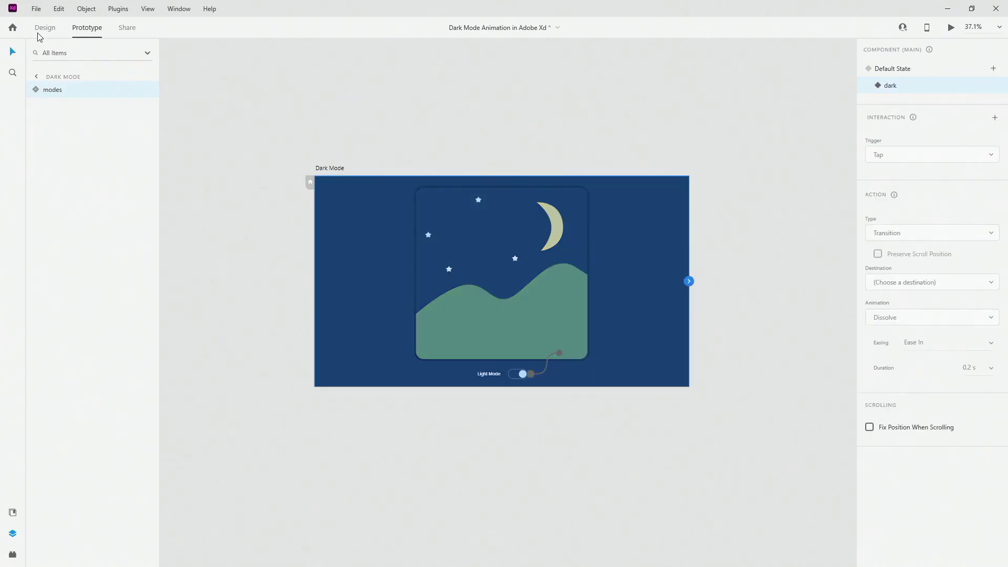
left_click(44, 28)
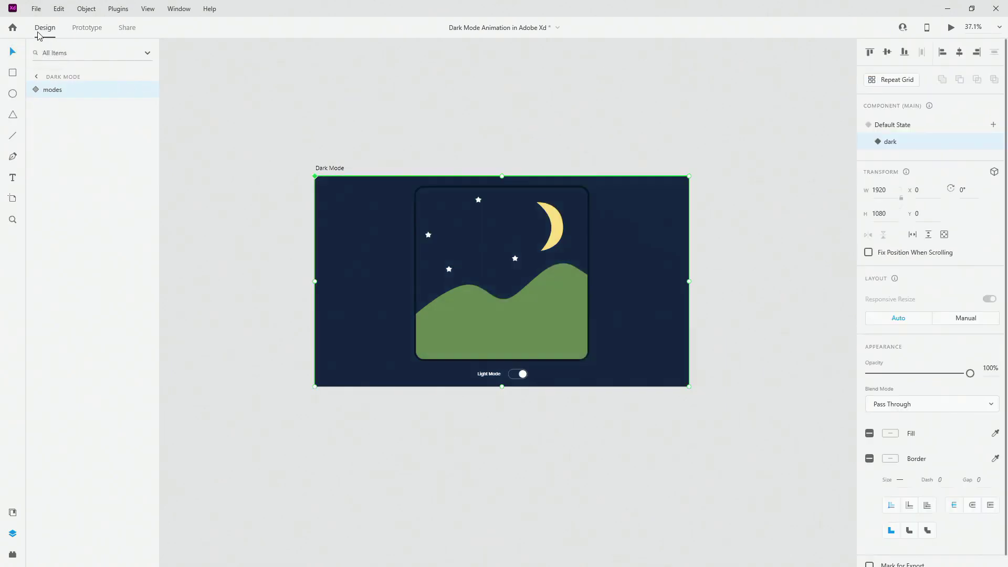
Switch the modes component back to its sunny Default State.
left_click(932, 126)
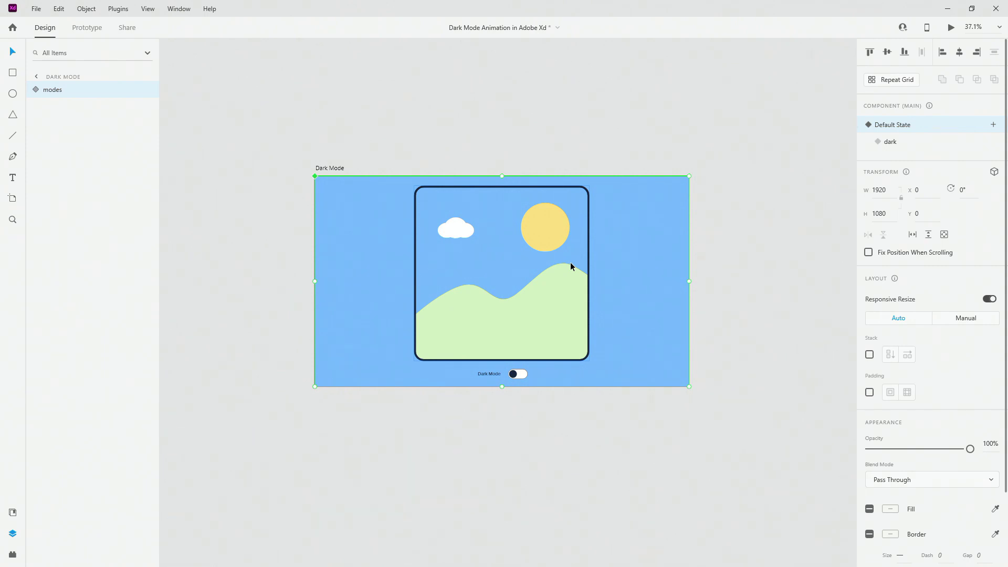
Preview full-screen, flip the toggle day-night five times to check the auto-animate, then close.
key("ctrl+Return")
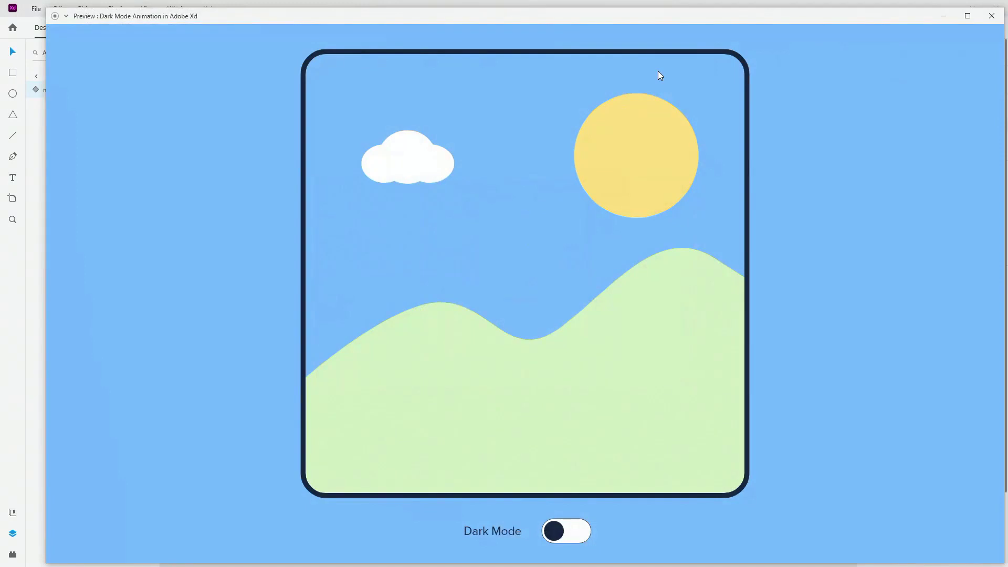
left_click(968, 16)
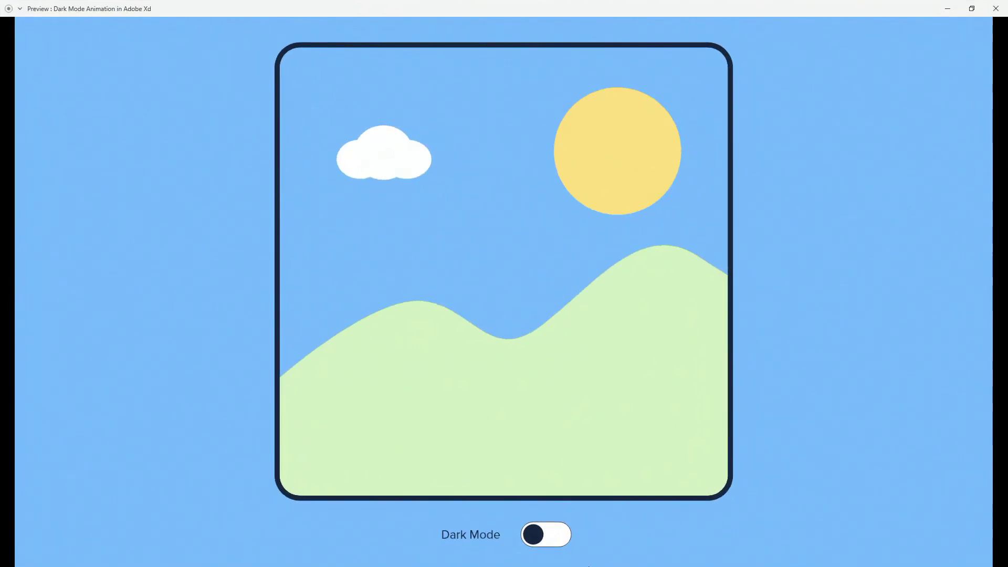
left_click(560, 541)
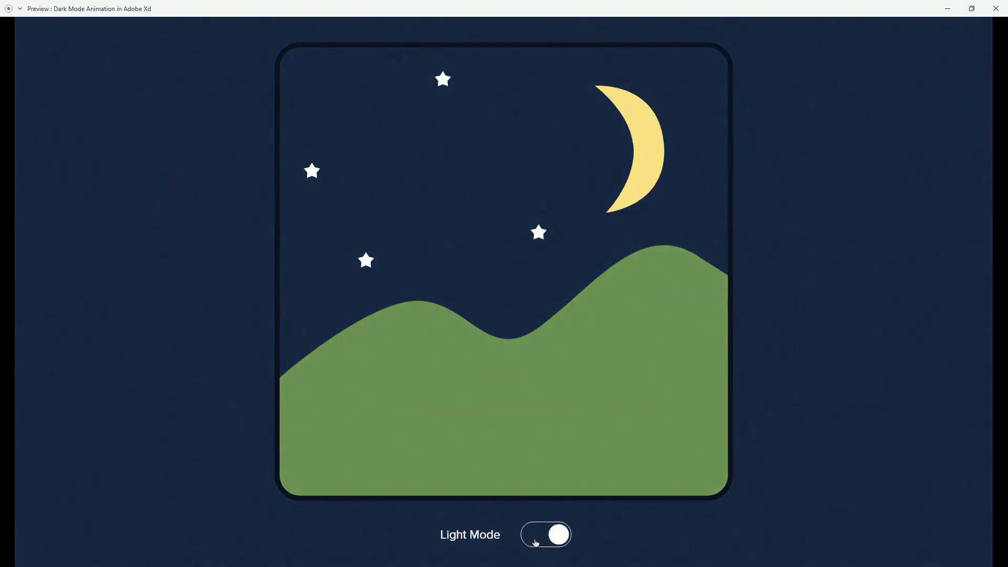
left_click(535, 541)
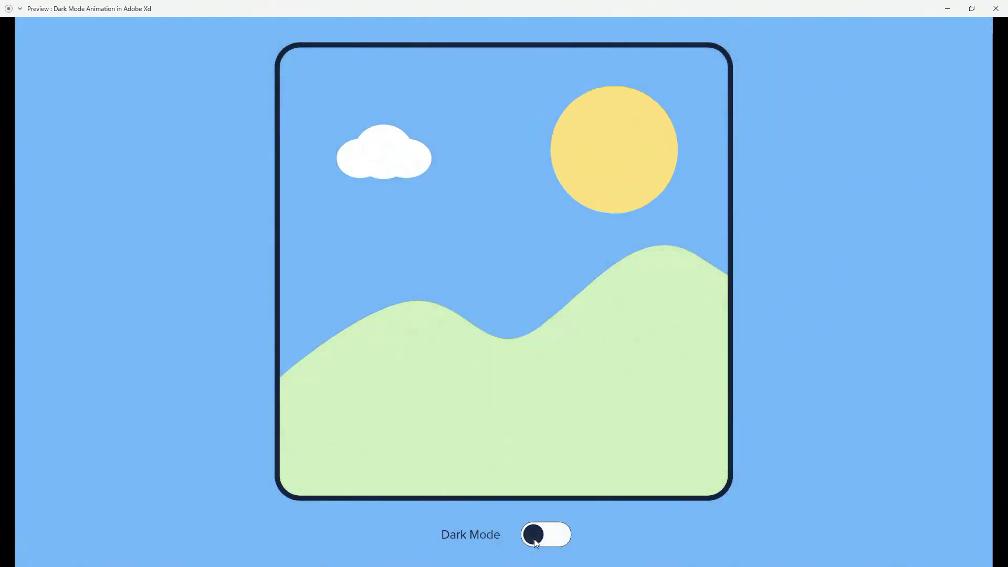
left_click(550, 541)
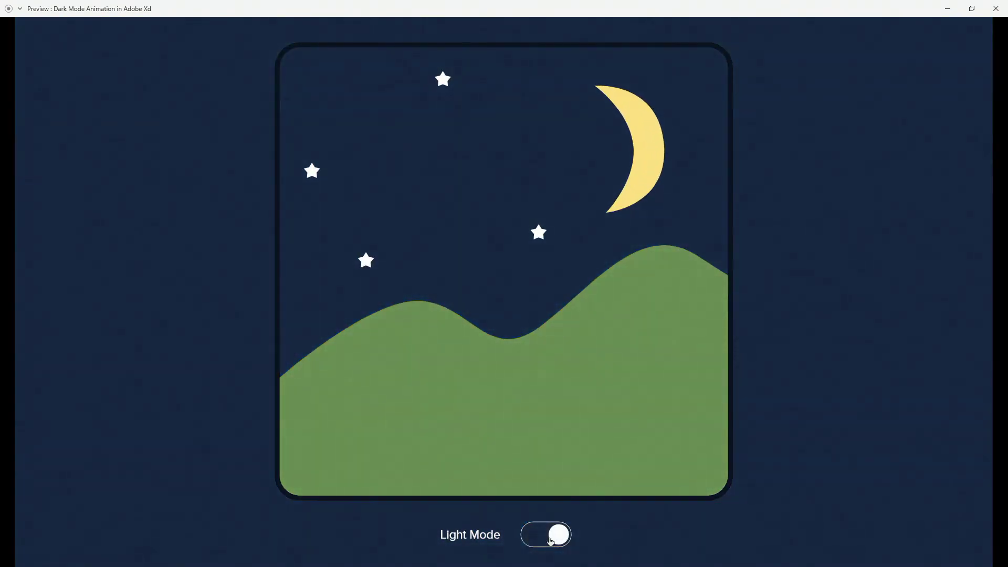
left_click(550, 542)
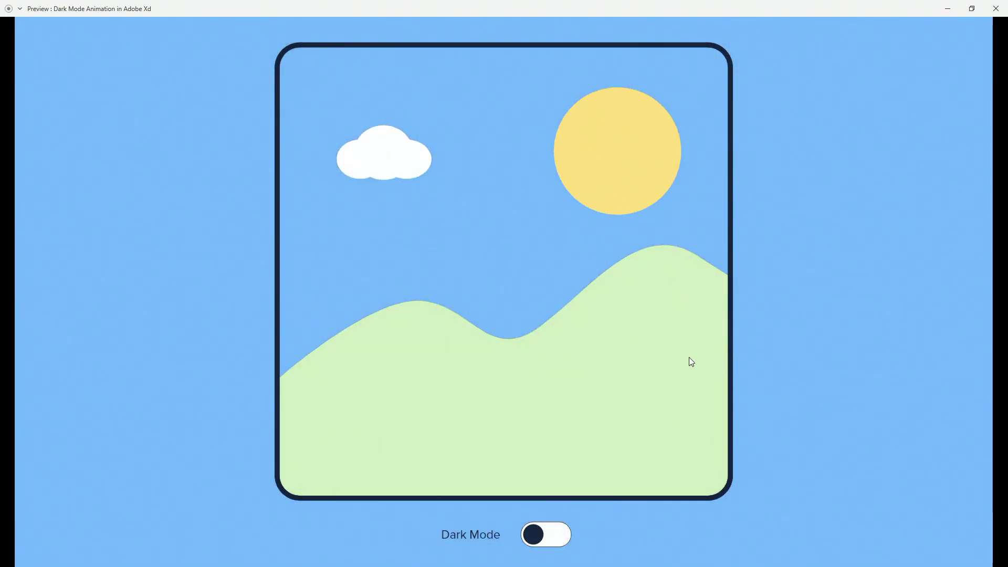
left_click(551, 533)
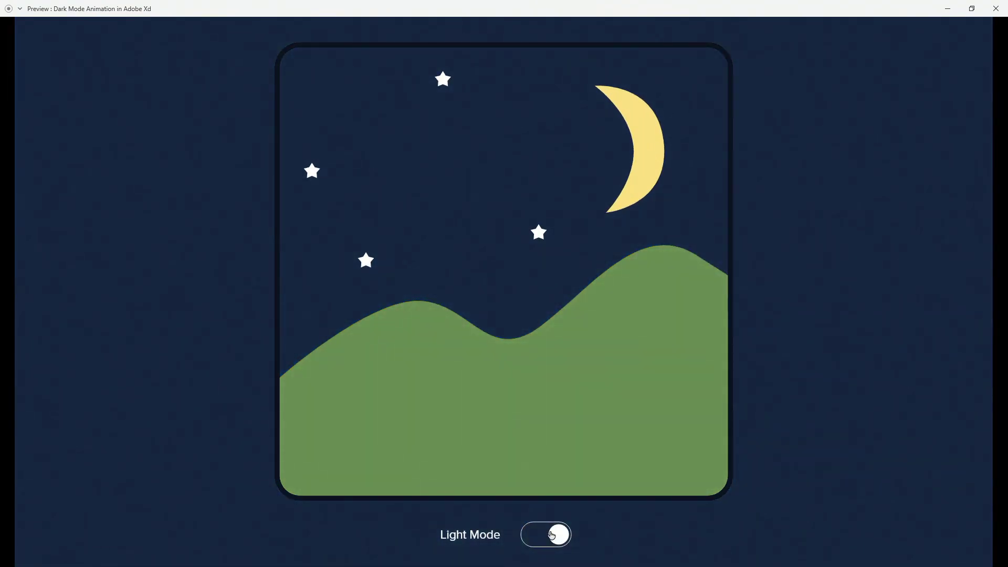
left_click(996, 9)
Deselect the Dark Mode artboard and zoom to fit it in the view.
left_click(786, 430)
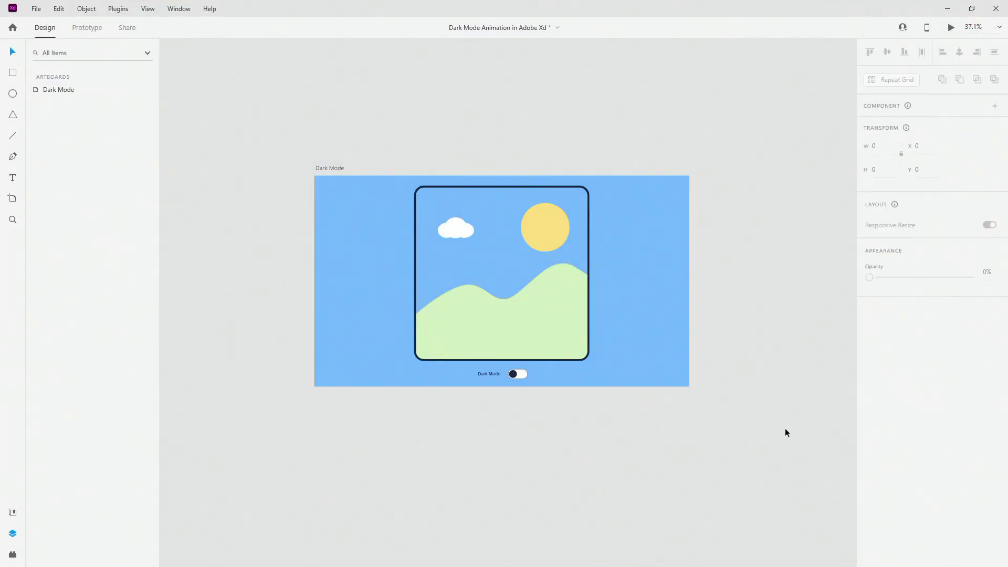
key("ctrl+0")
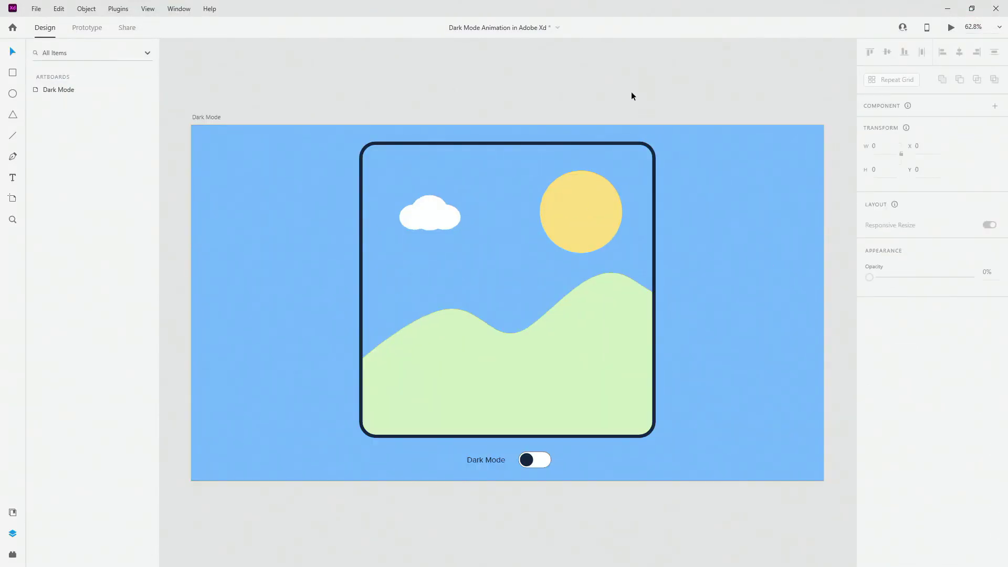